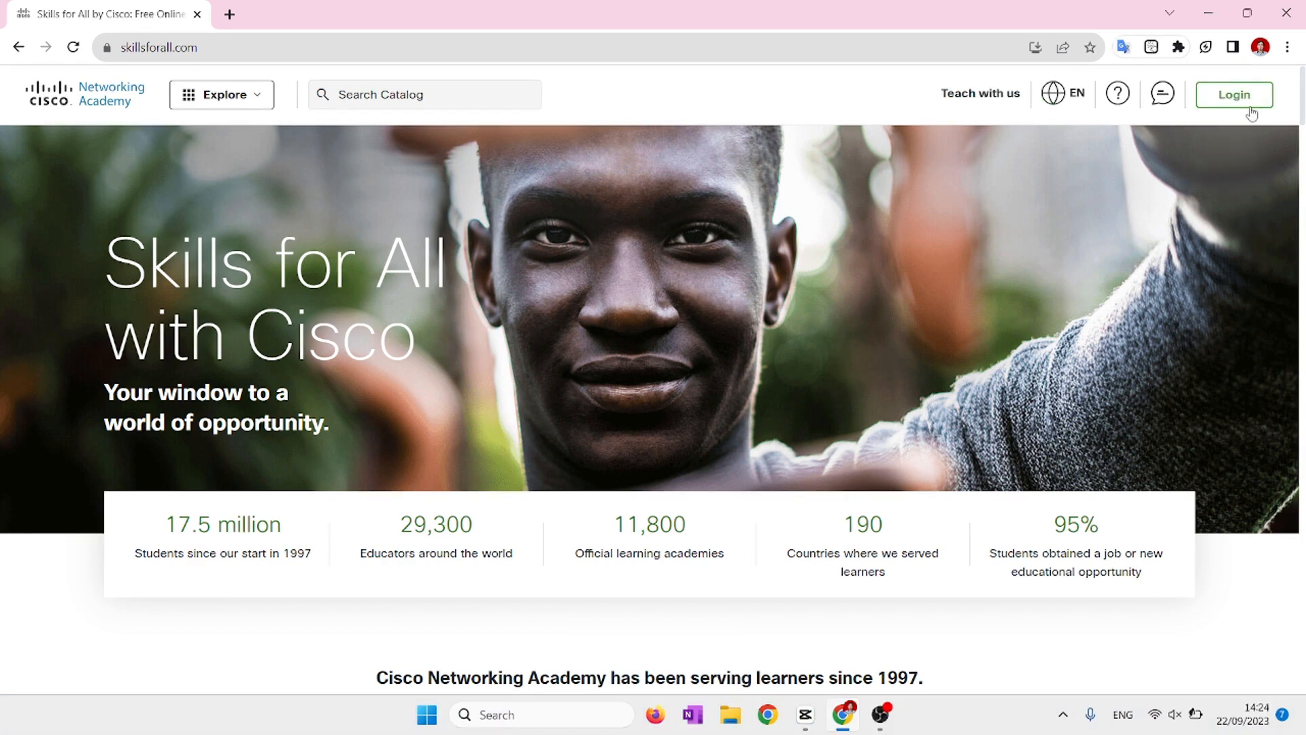
Log in to Skills for All with Google and open the Getting Started with Cisco Packet Tracer course by searching for "start".
left_click(1262, 107)
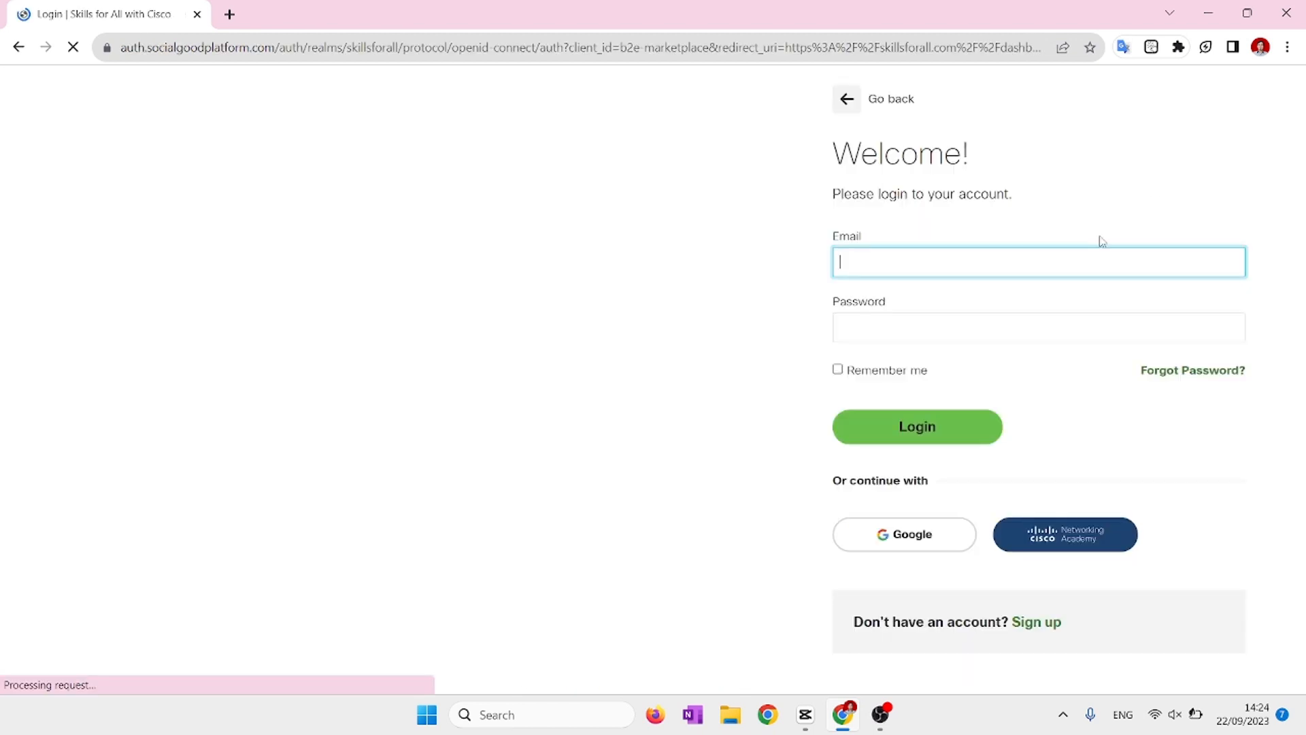
left_click(917, 537)
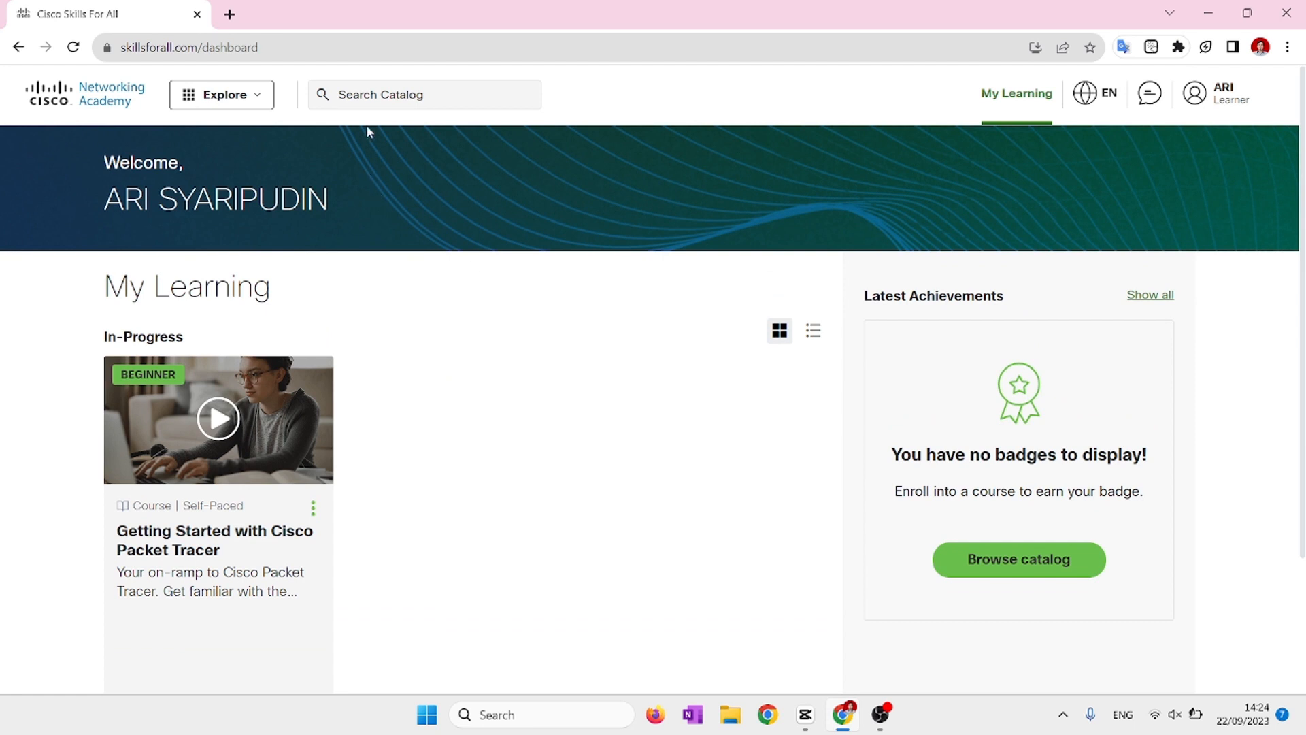
left_click(358, 100)
type("sta")
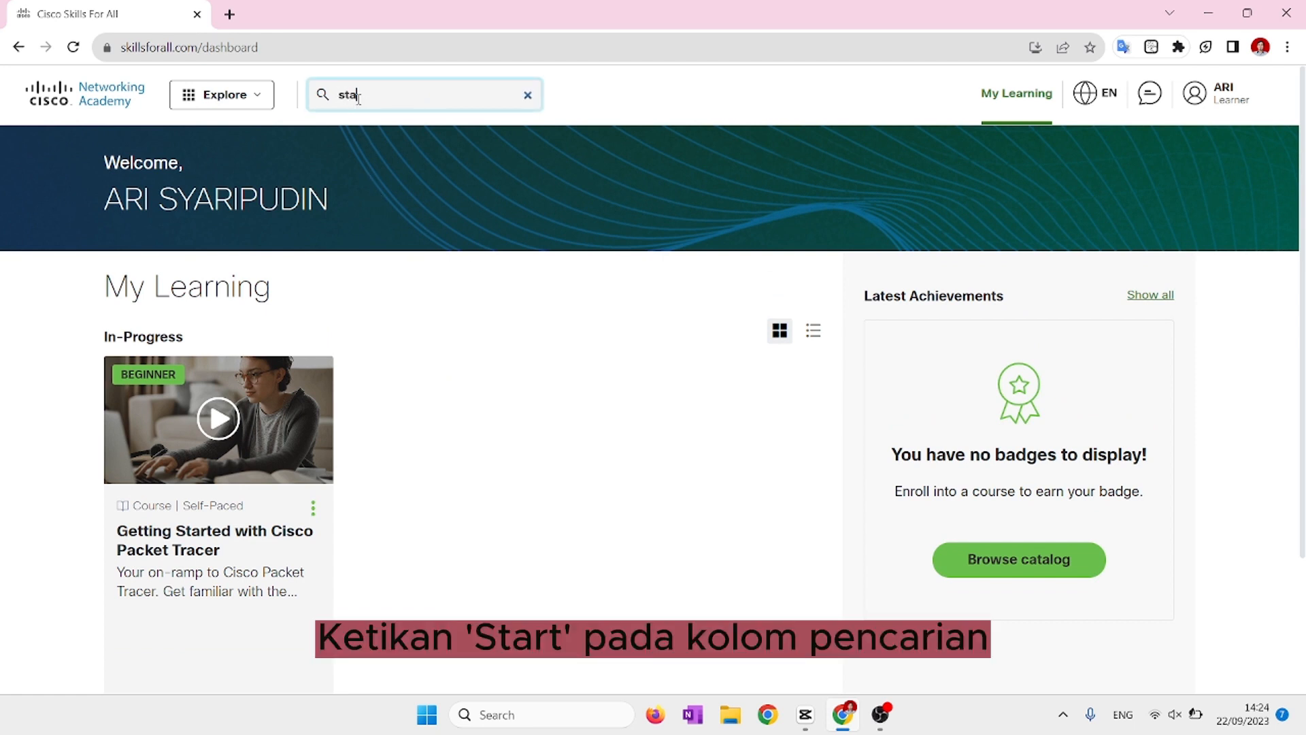
type("rt")
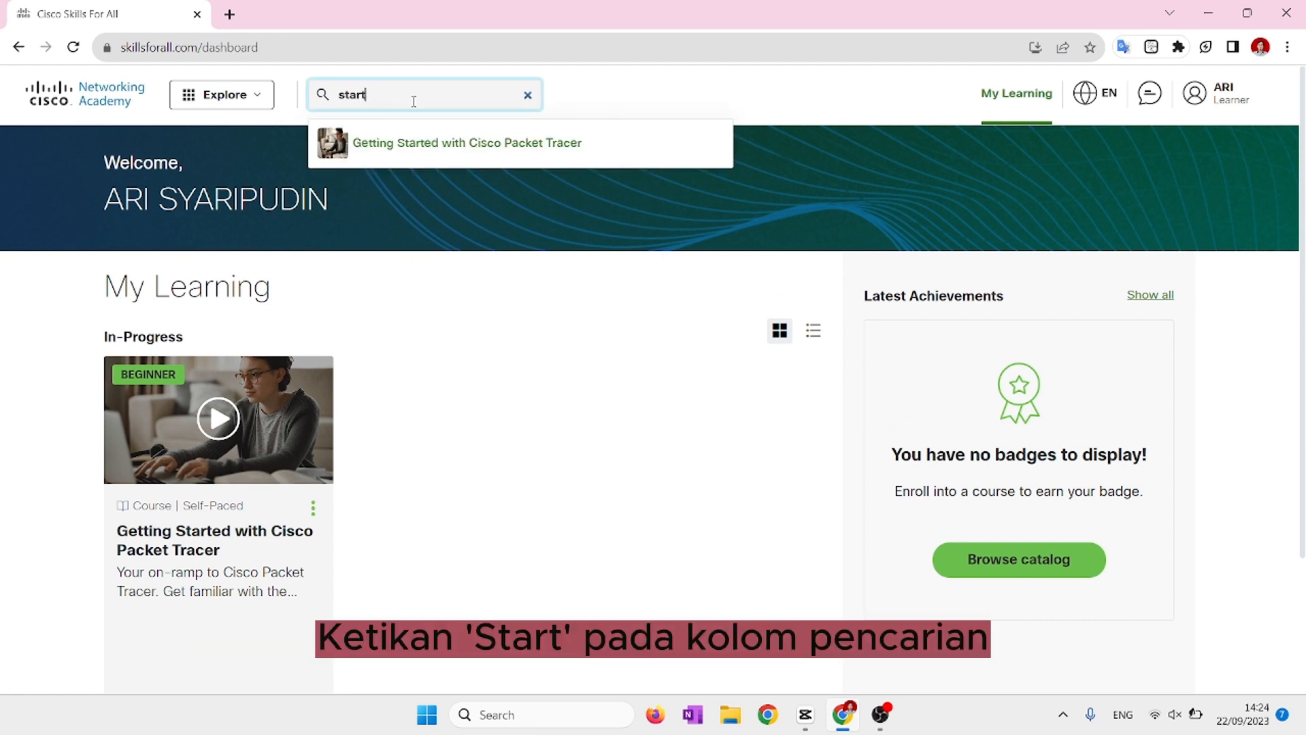
left_click(419, 141)
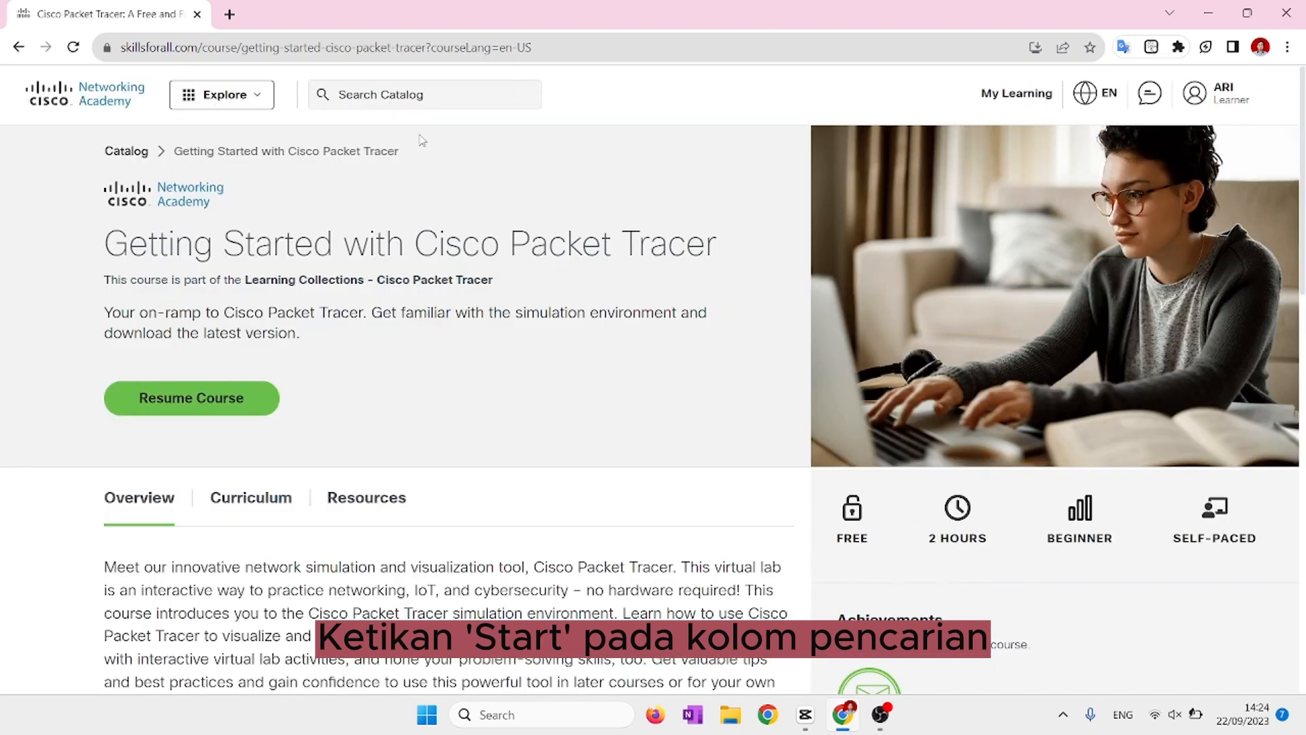
Resume the course and open the lab-downloads link in section 1.0.3 Download Cisco Packet Tracer.
left_click(234, 398)
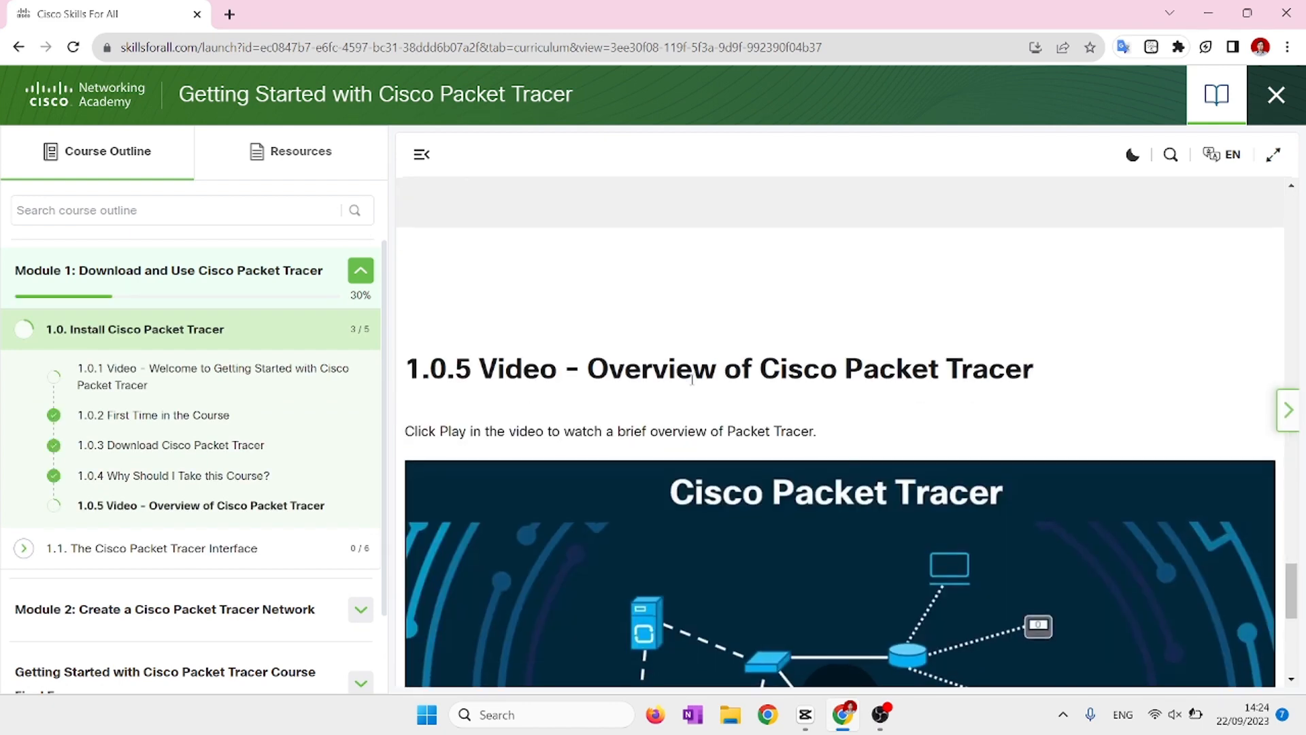
scroll(692, 379, "up", 15)
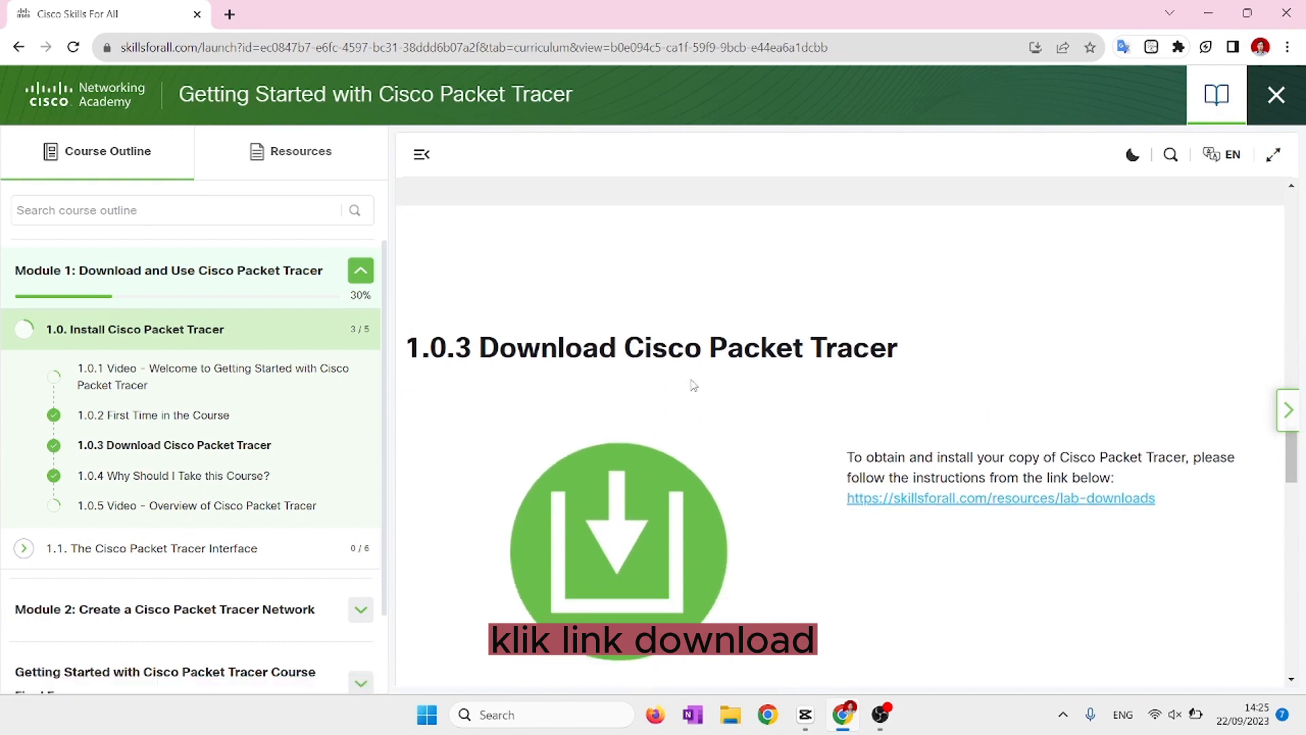
left_click(929, 503)
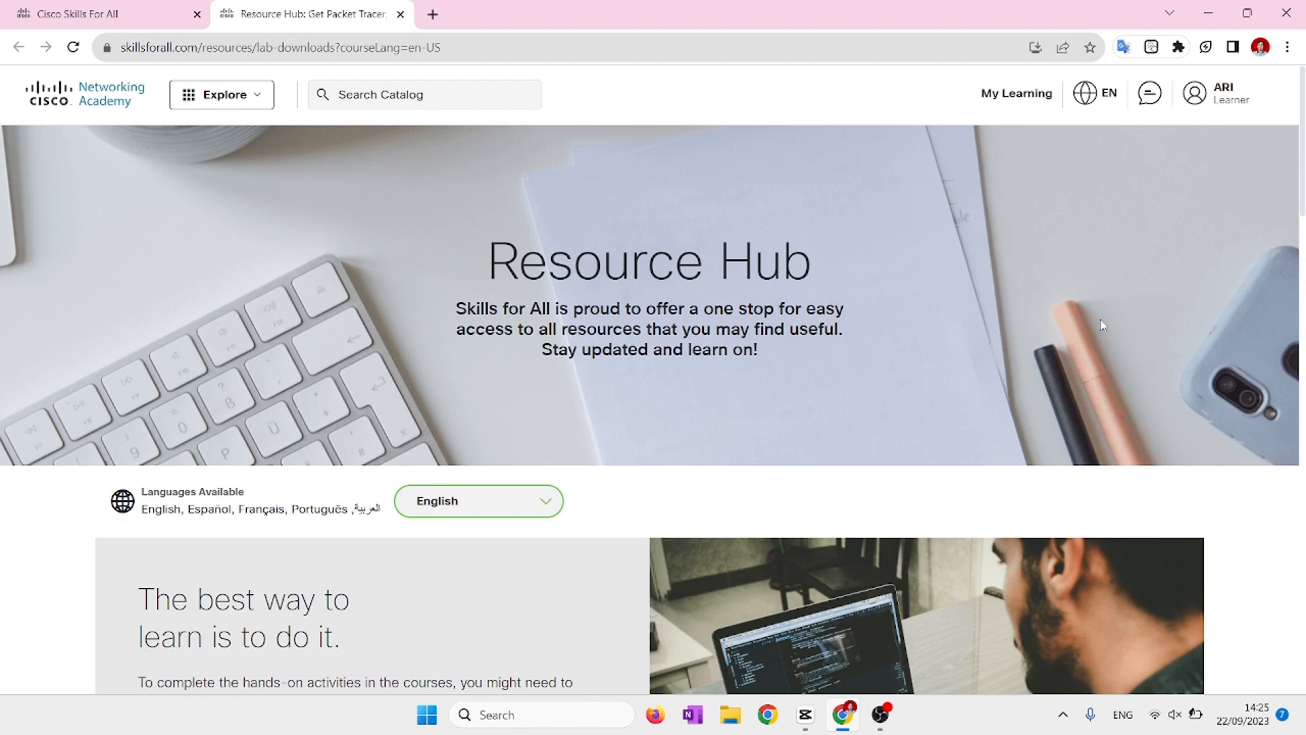
Download the Packet Tracer 8.2.1 Windows 64bit installer from the Learning Resources section and check the browser's downloads.
scroll(1103, 326, "down", 5)
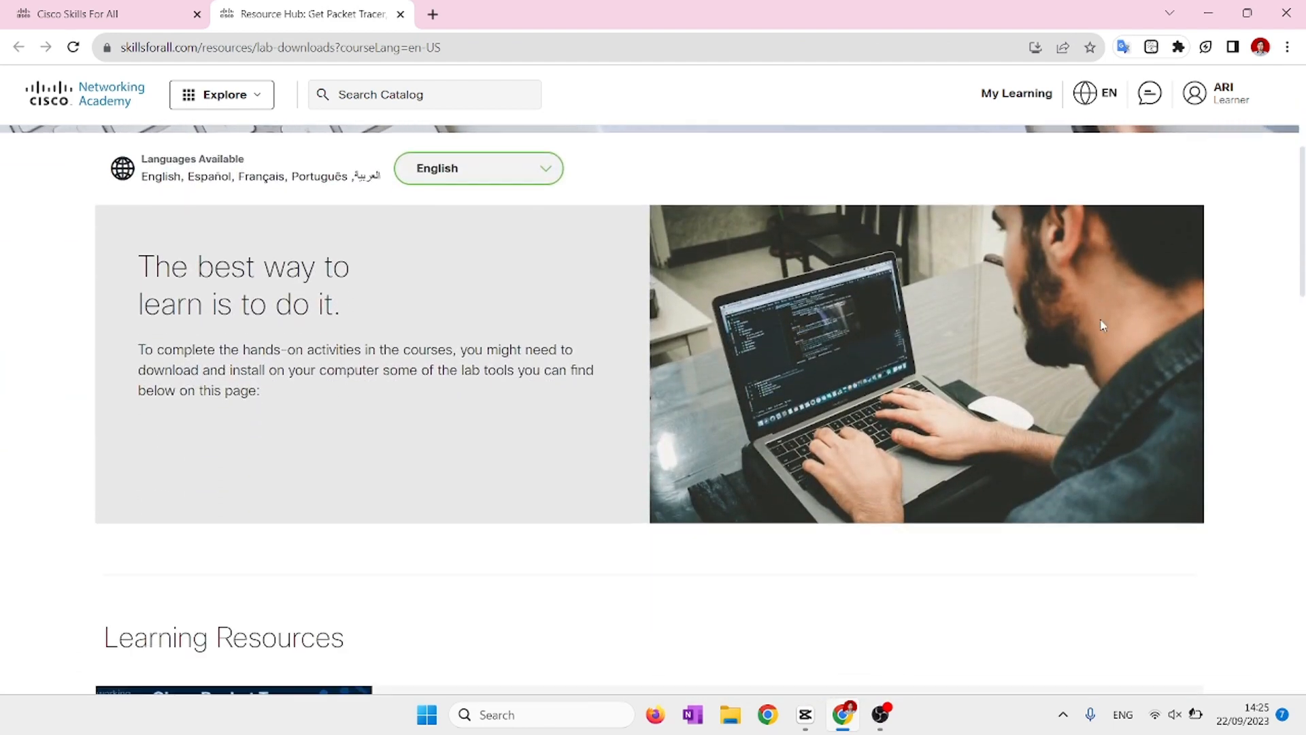
scroll(1103, 325, "down", 2)
scroll(1103, 325, "down", 4)
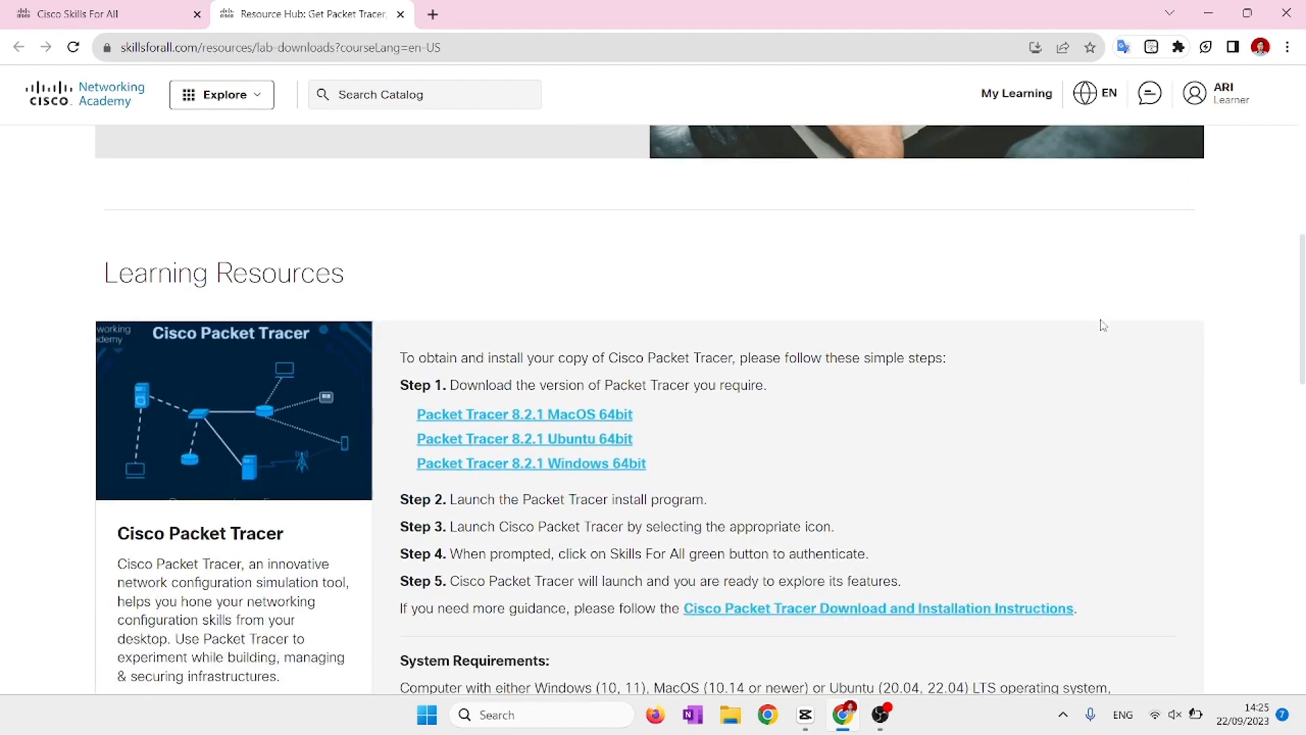
left_click(594, 466)
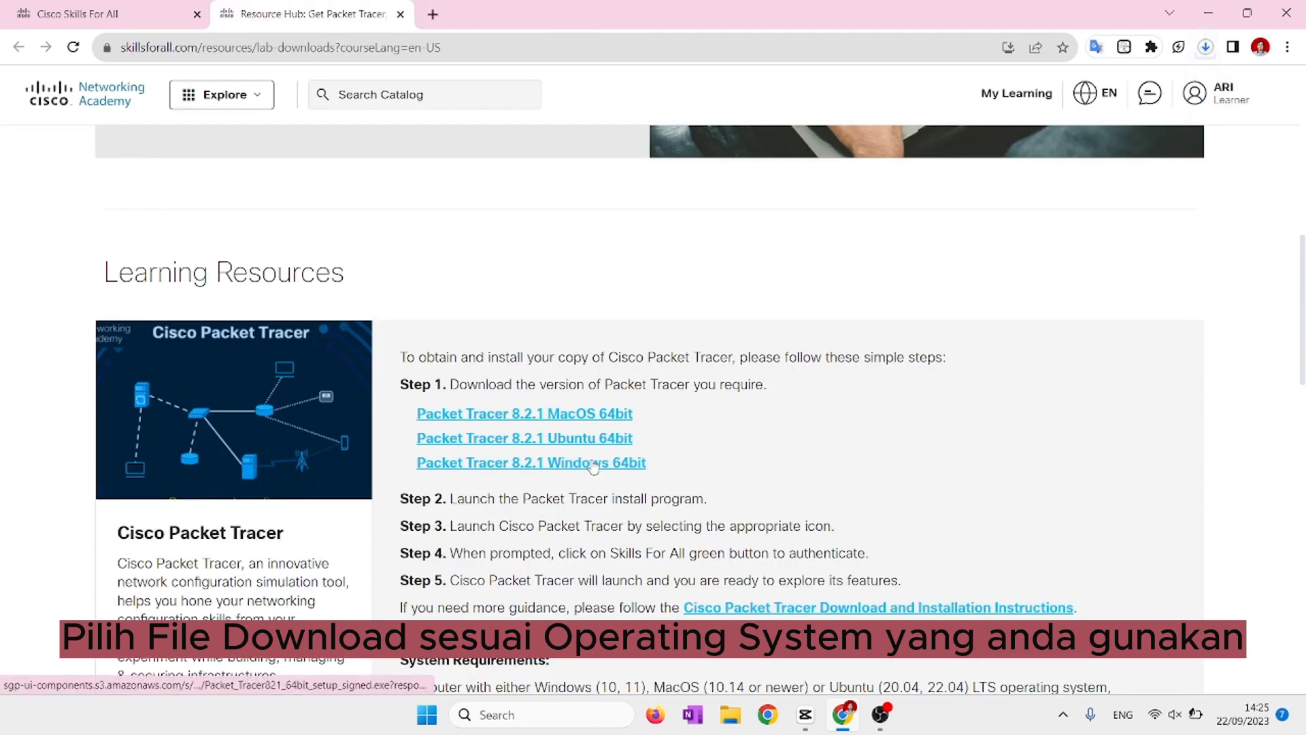
left_click(1205, 47)
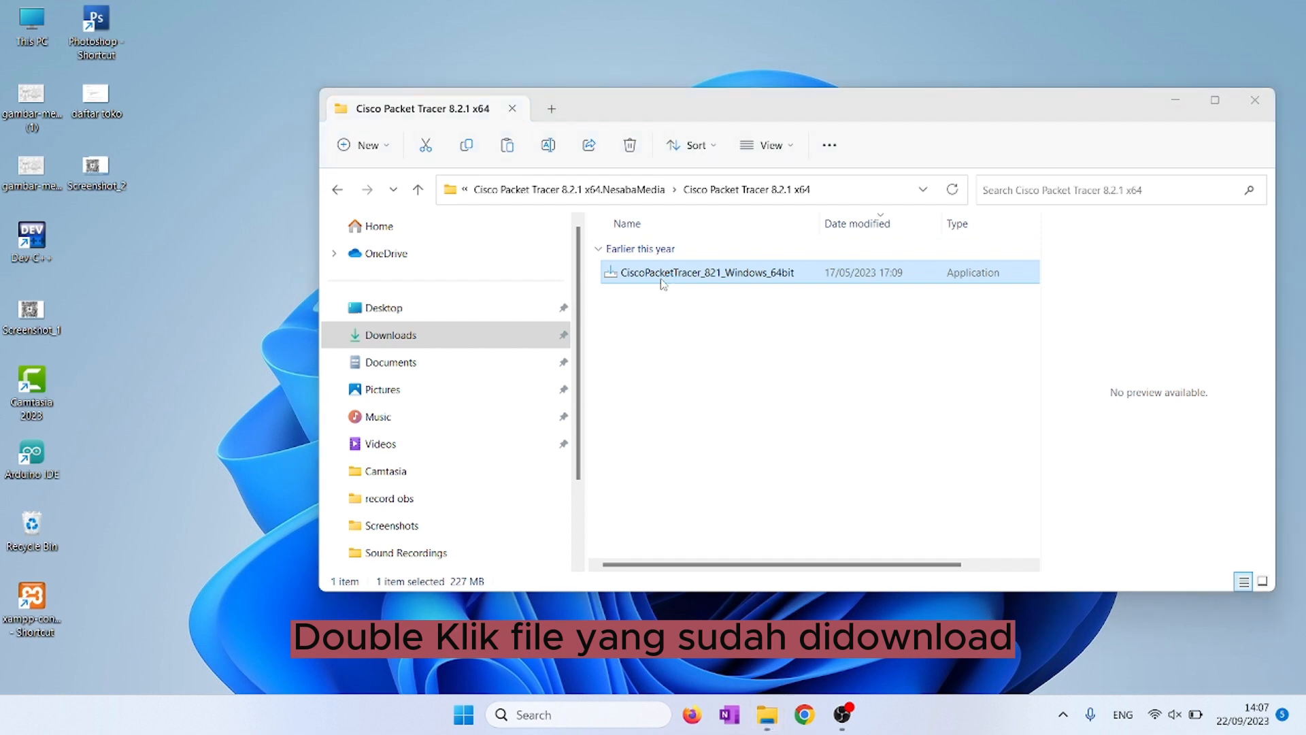
Install Cisco Packet Tracer 8.2.1 with the default destination and Start Menu folder, including a desktop shortcut.
left_click(734, 490)
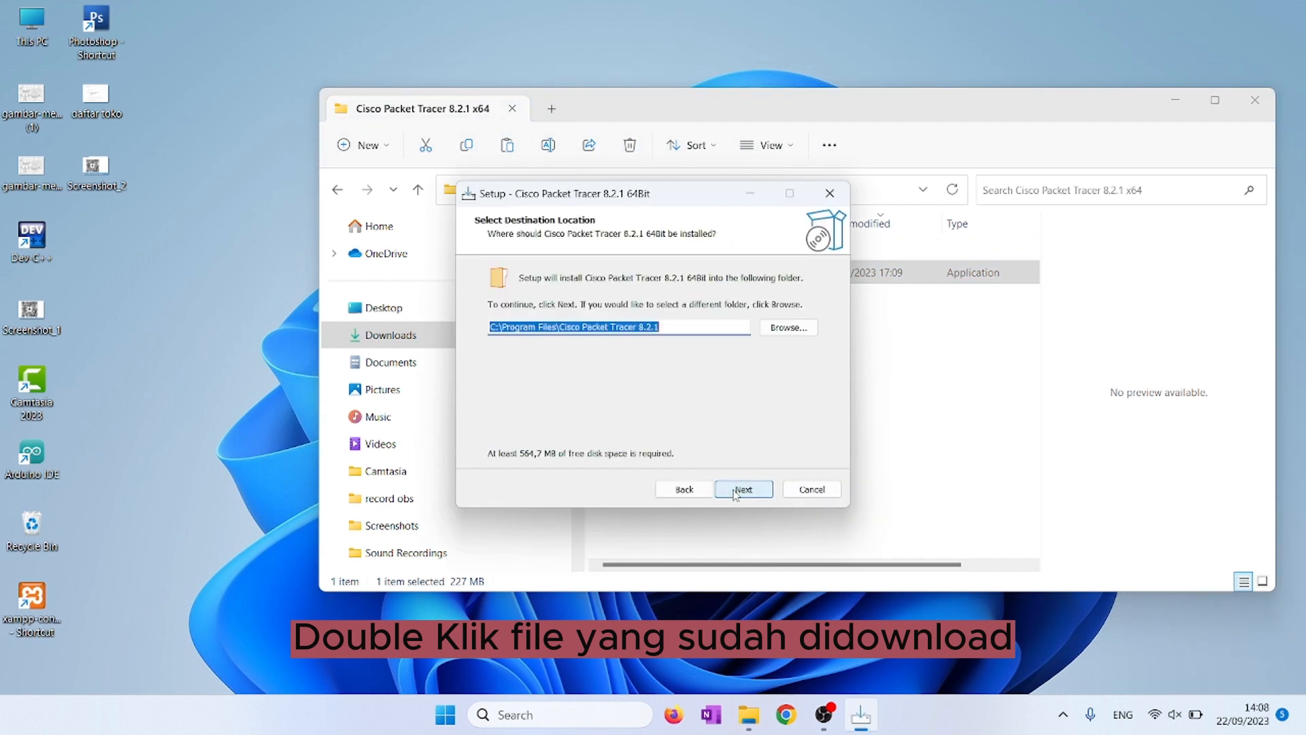
left_click(735, 491)
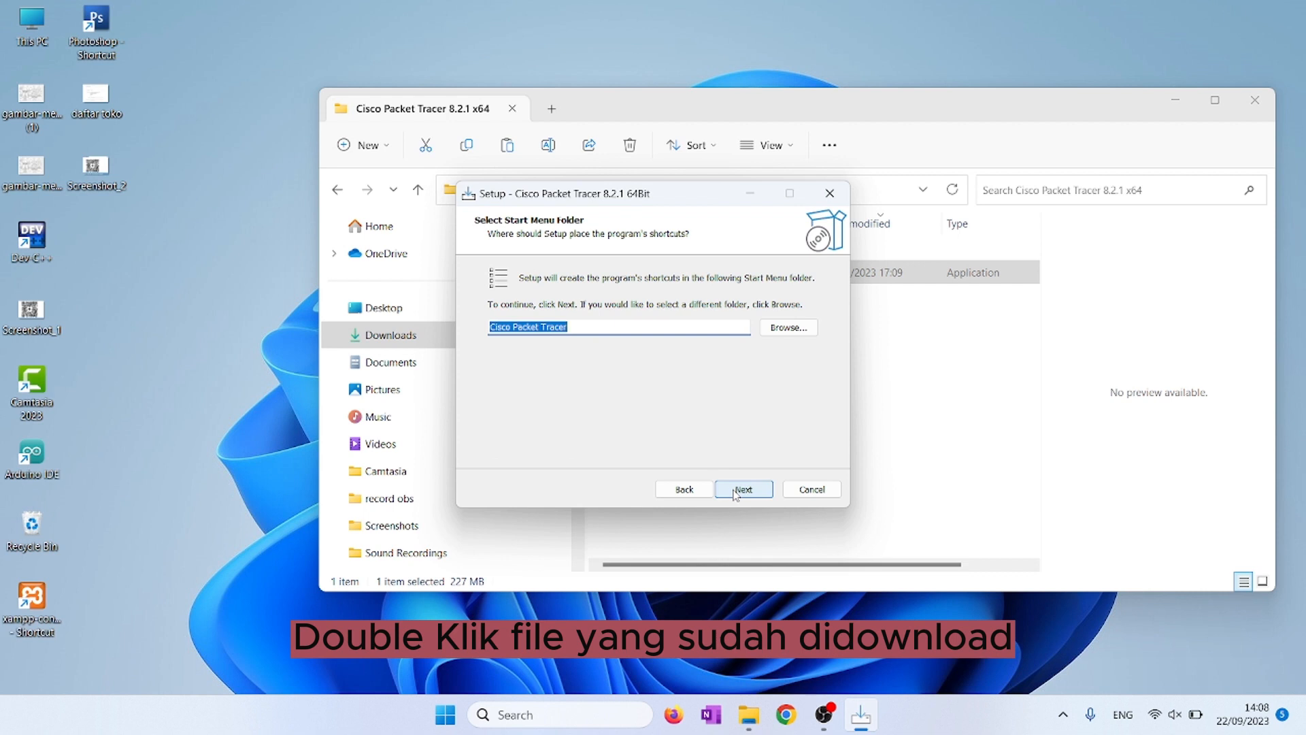
left_click(735, 490)
left_click(735, 490)
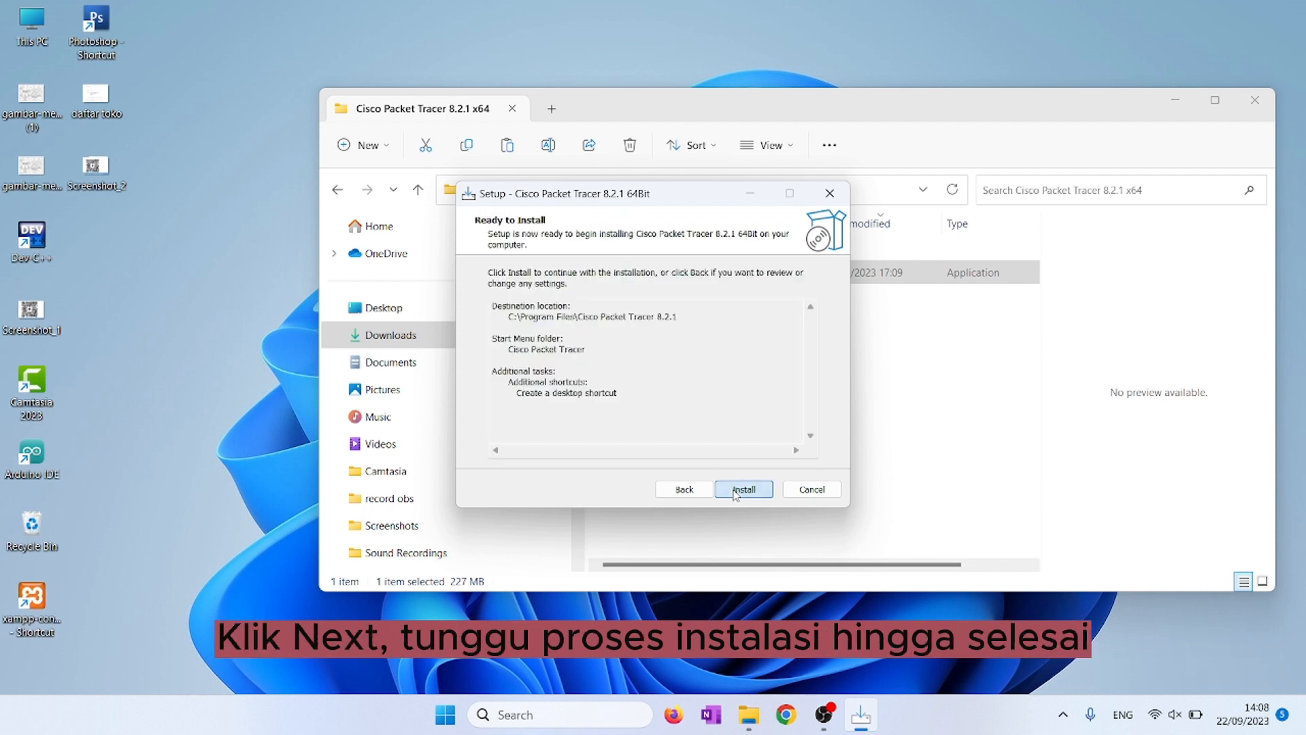
left_click(735, 490)
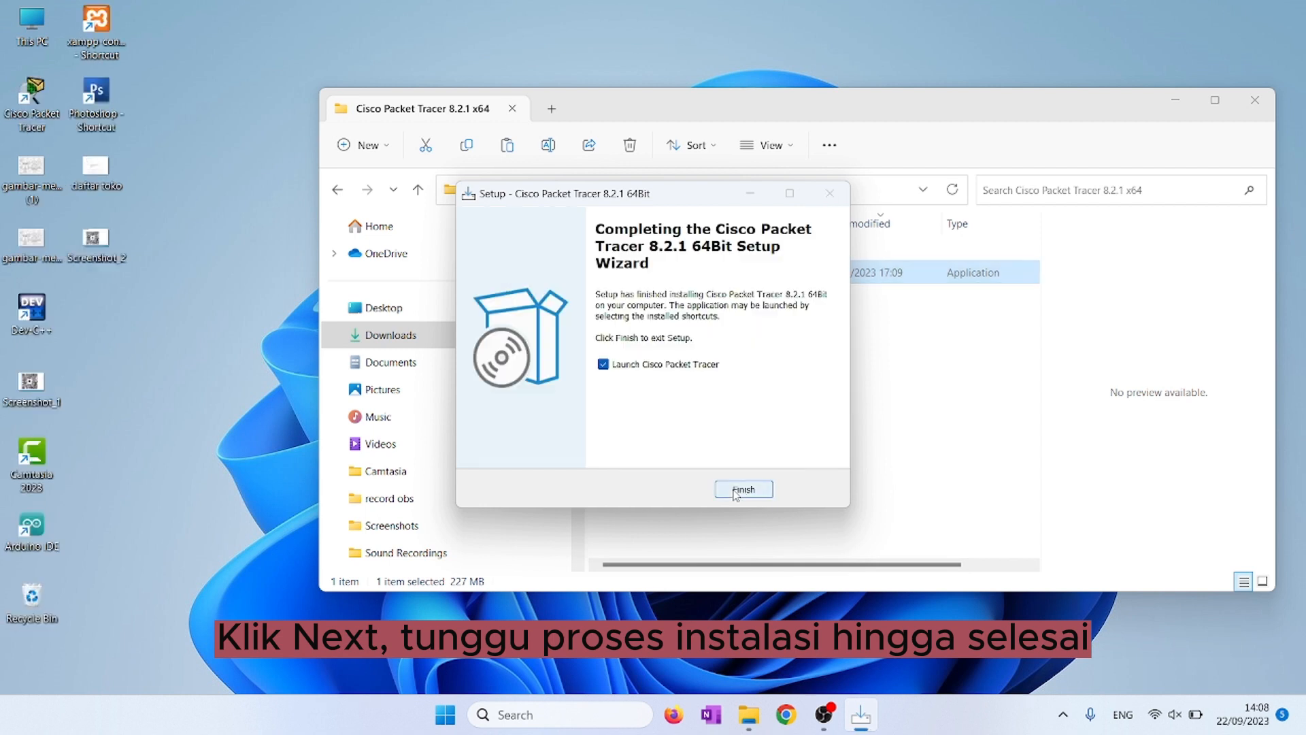
Finish setup by launching Cisco Packet Tracer with multi-user enabled, and allow it through Windows Defender Firewall on public networks.
left_click(733, 485)
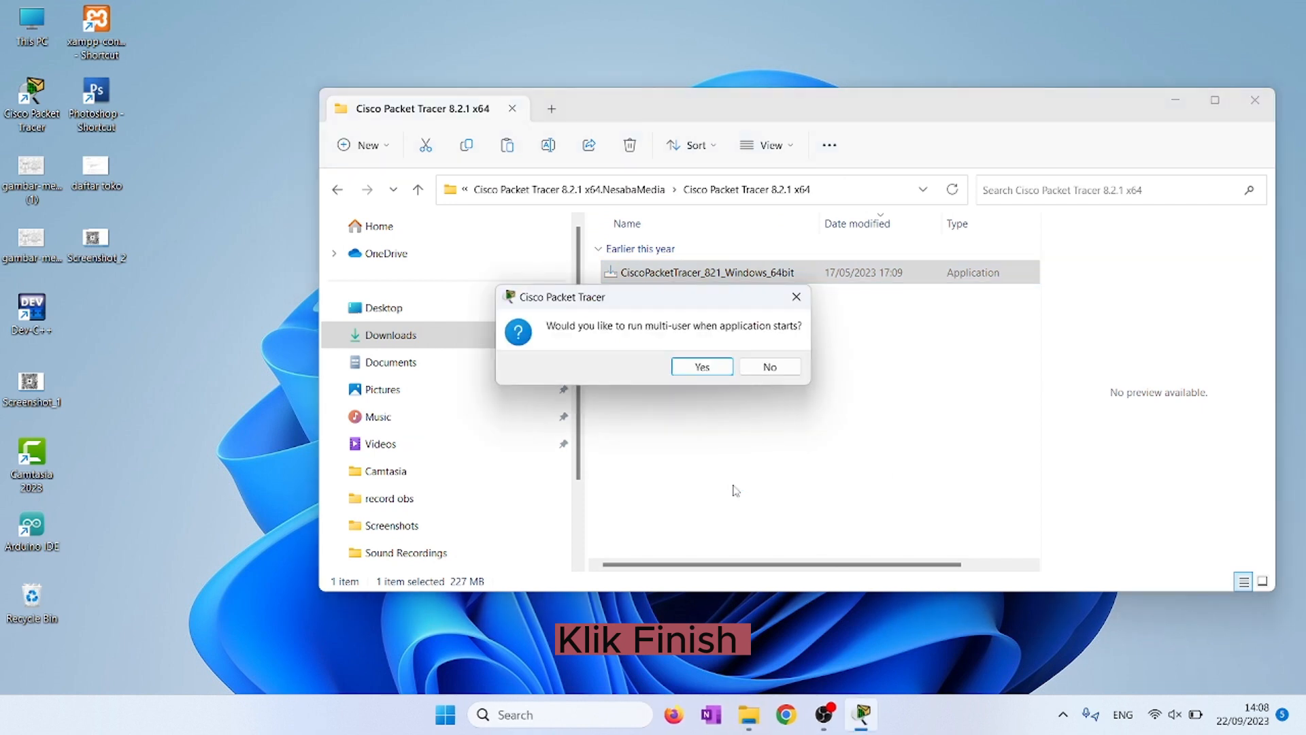
left_click(712, 374)
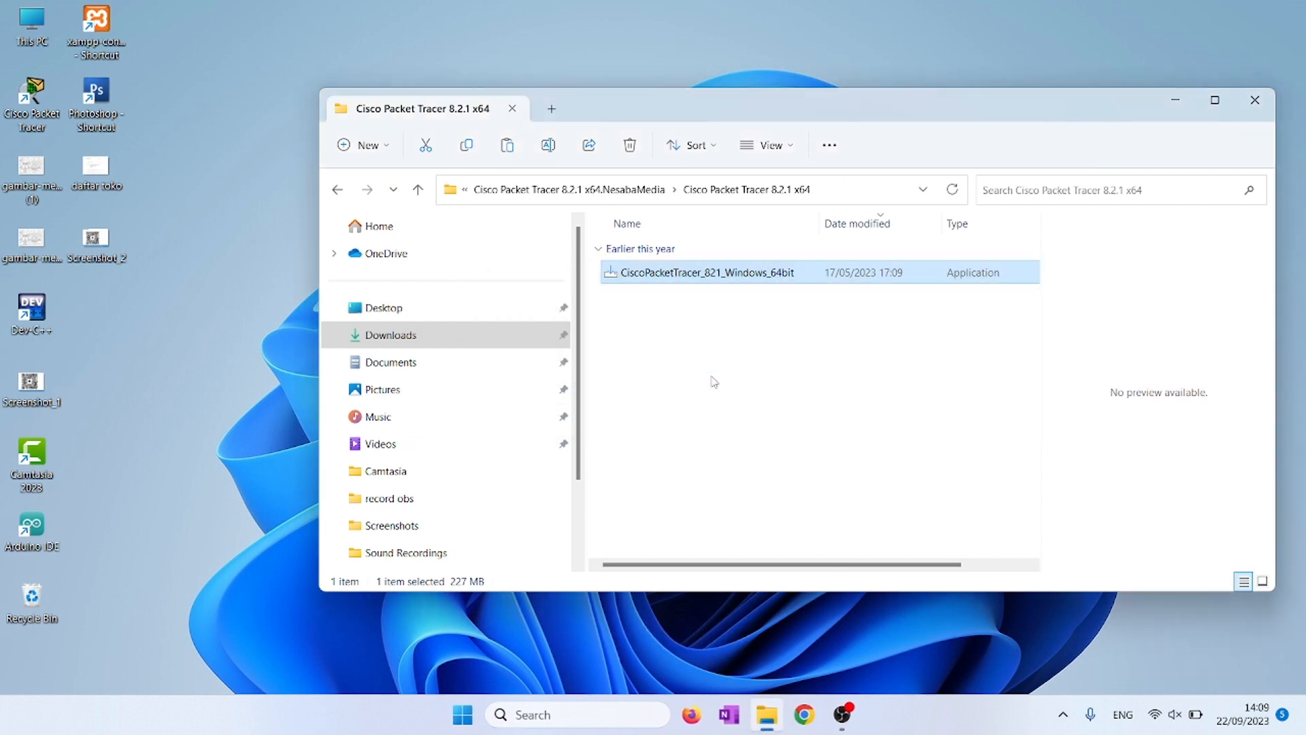
left_click(1256, 101)
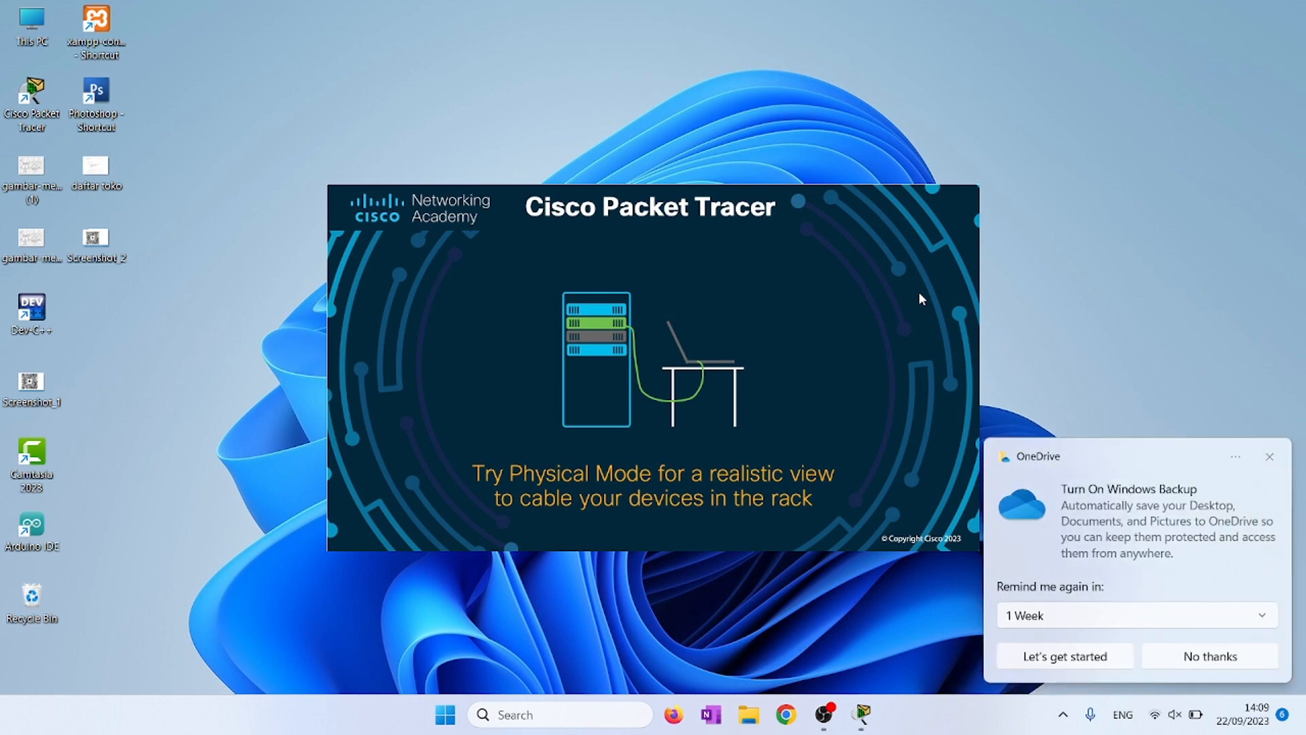
left_click(1271, 458)
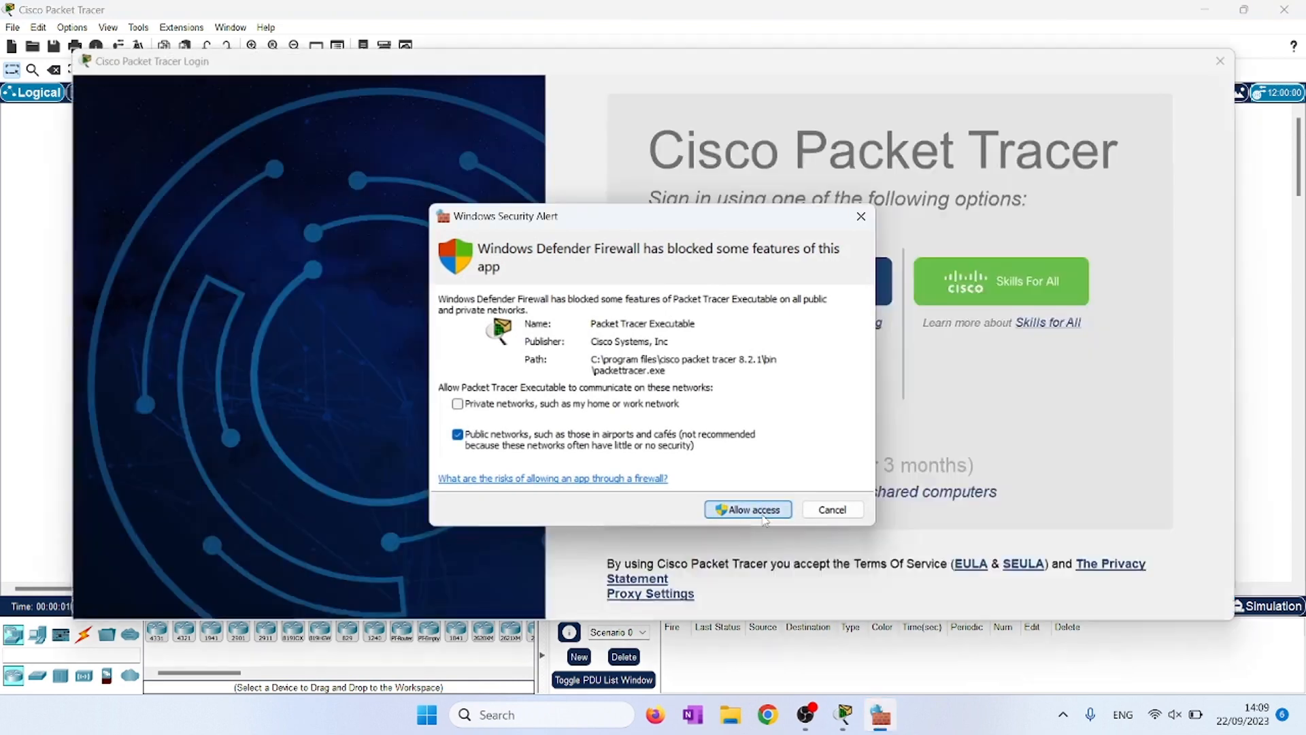
left_click(764, 516)
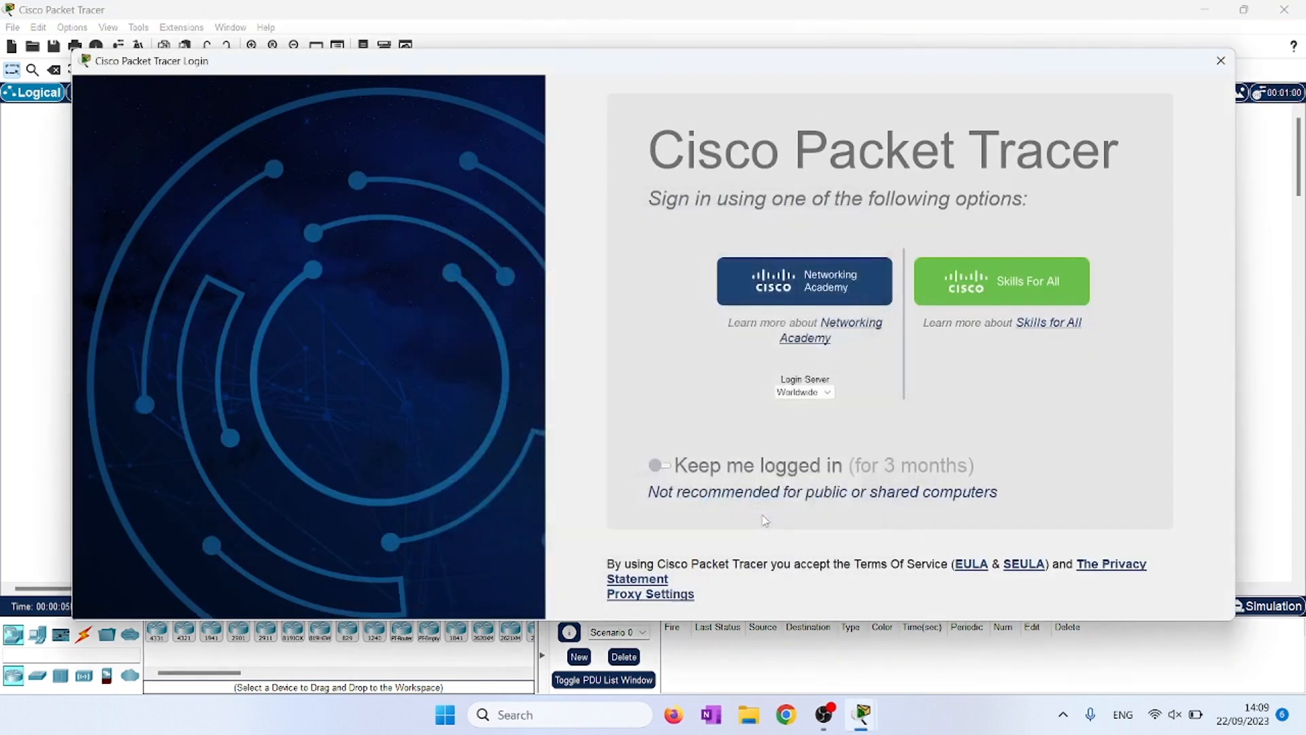
Sign in to Packet Tracer with the Skills For All option through Google and return to its workspace.
left_click(944, 286)
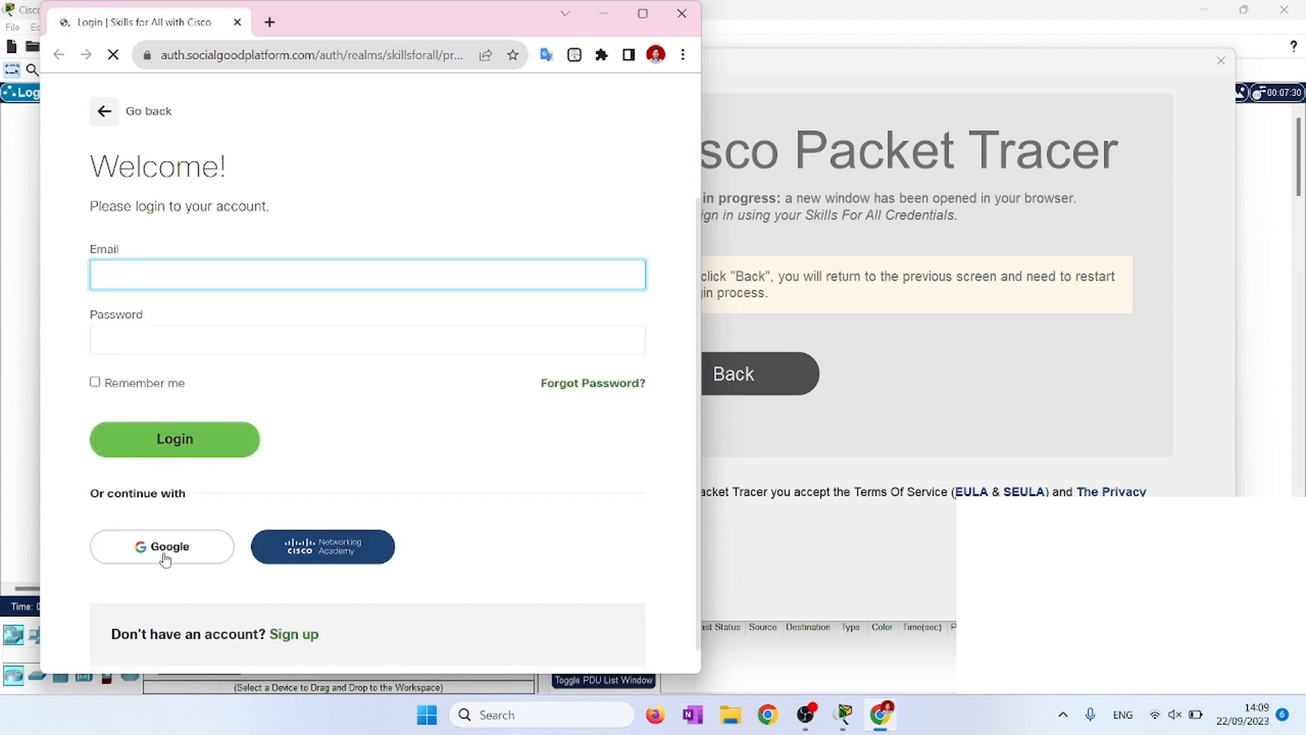
left_click(164, 560)
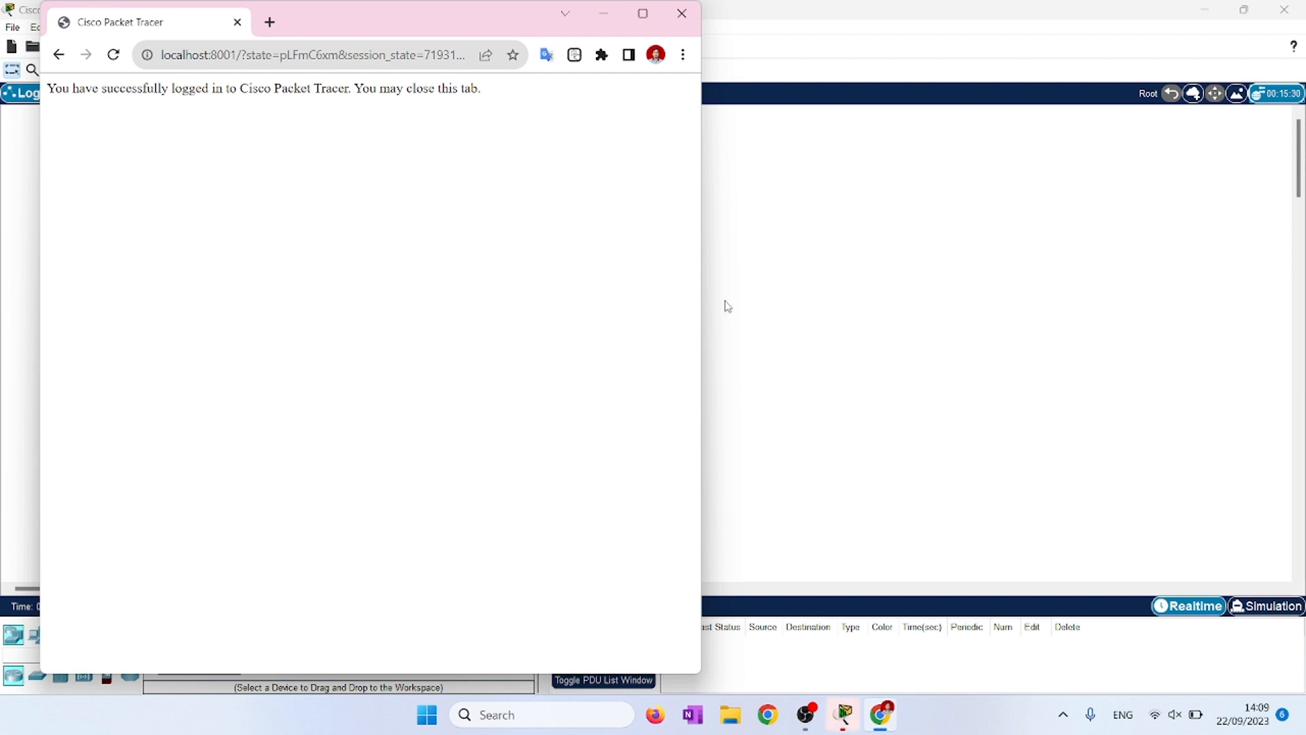
left_click(896, 281)
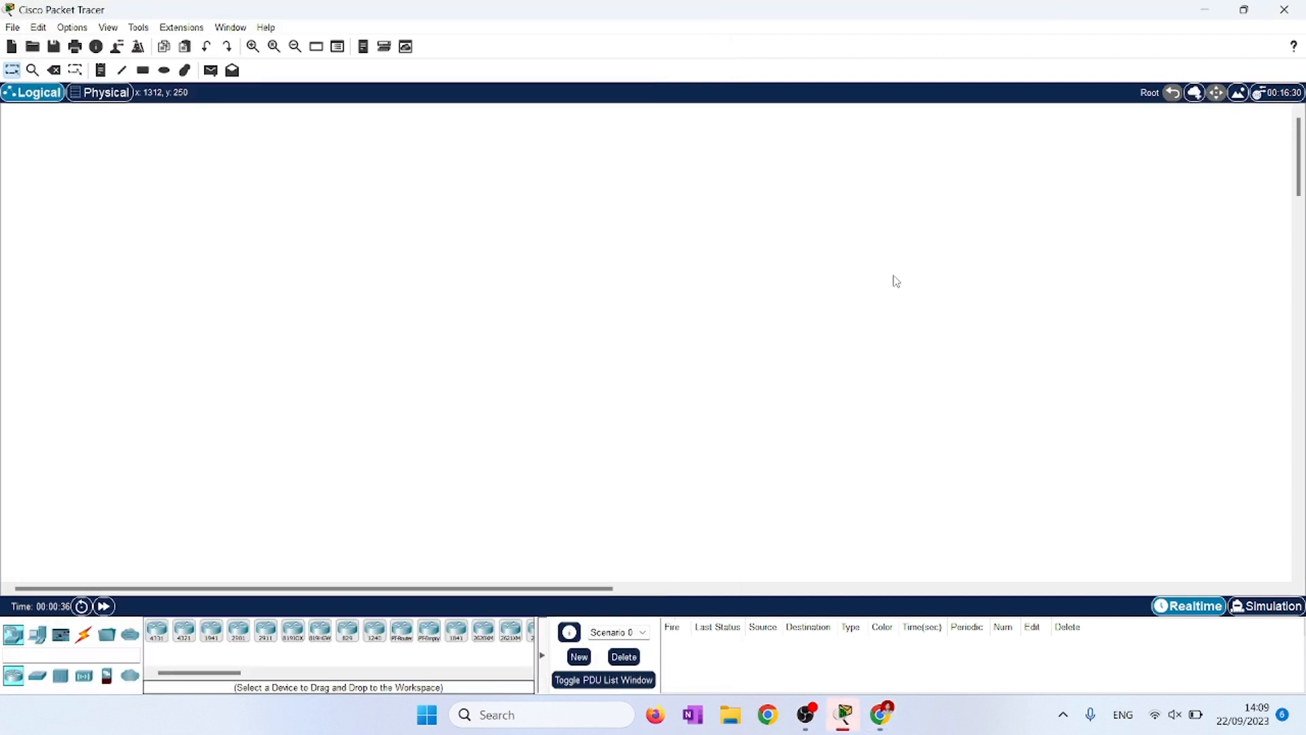
Place two PC end devices side by side in the lower part of the logical workspace.
left_click(36, 638)
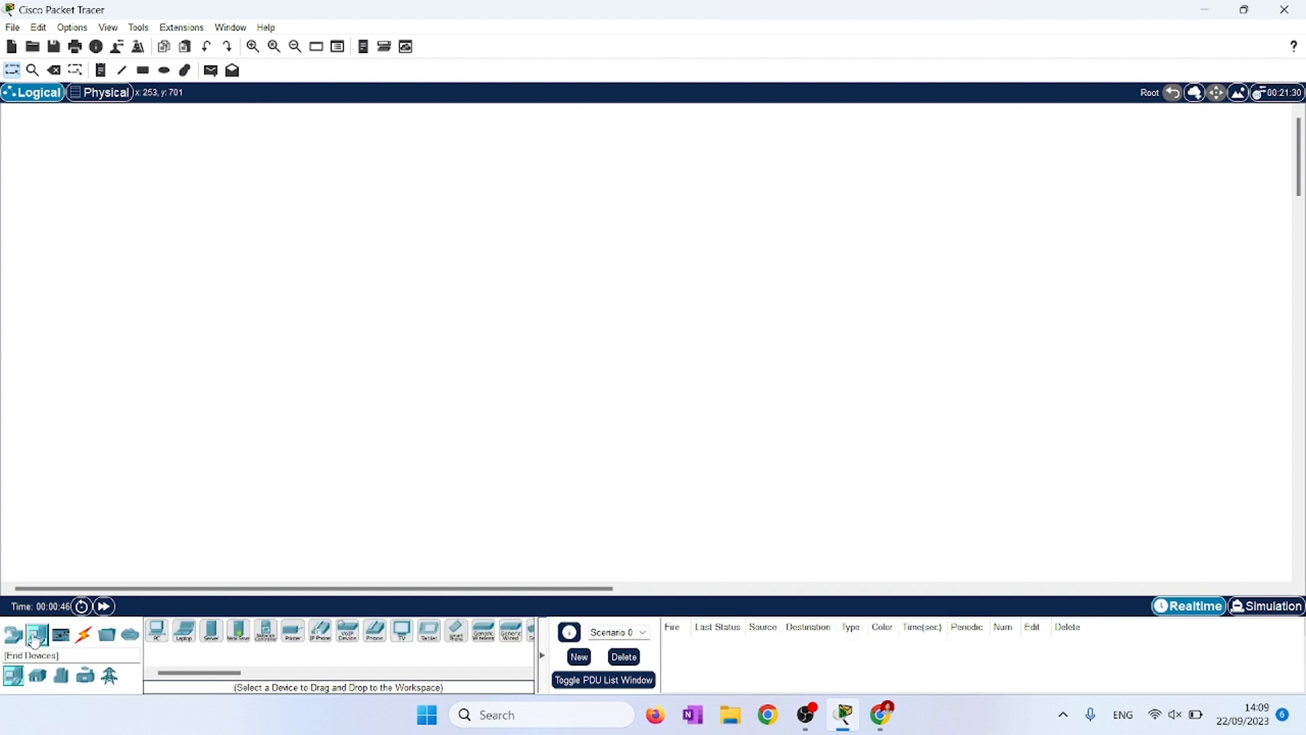
left_click_drag(157, 630, 158, 425)
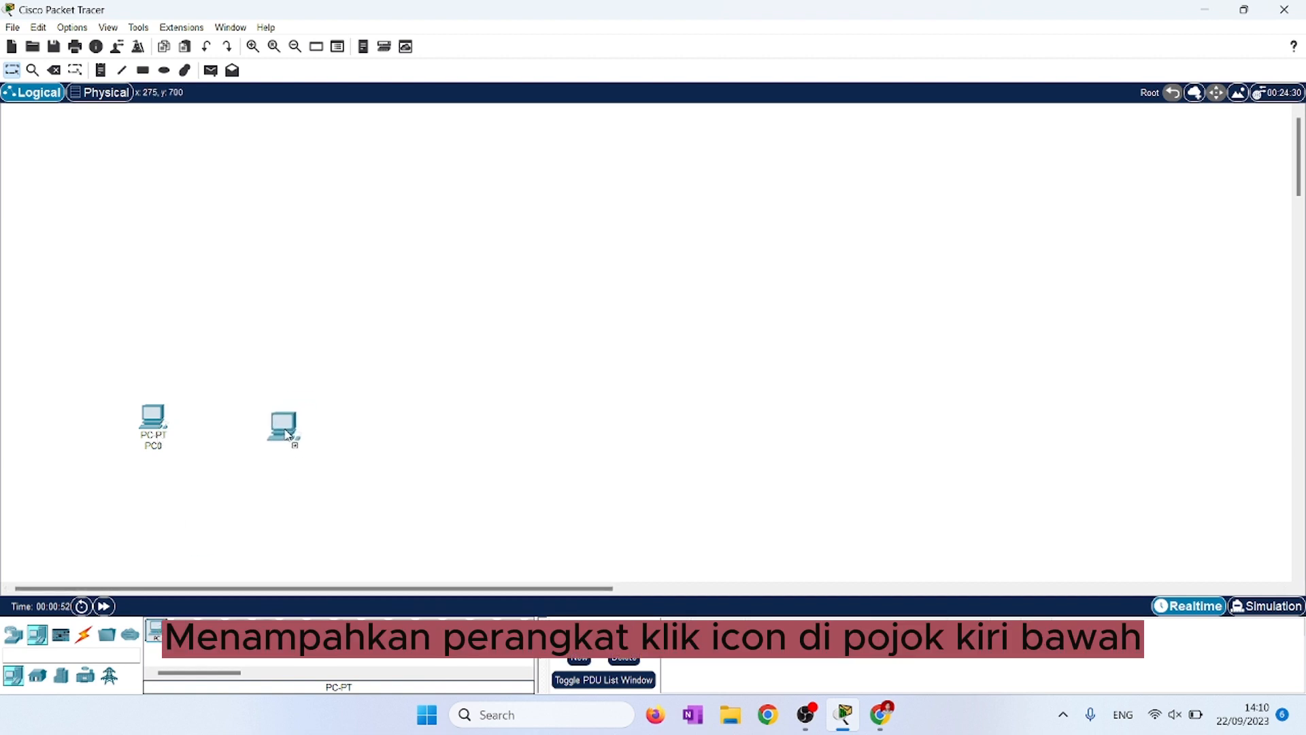
left_click(286, 430)
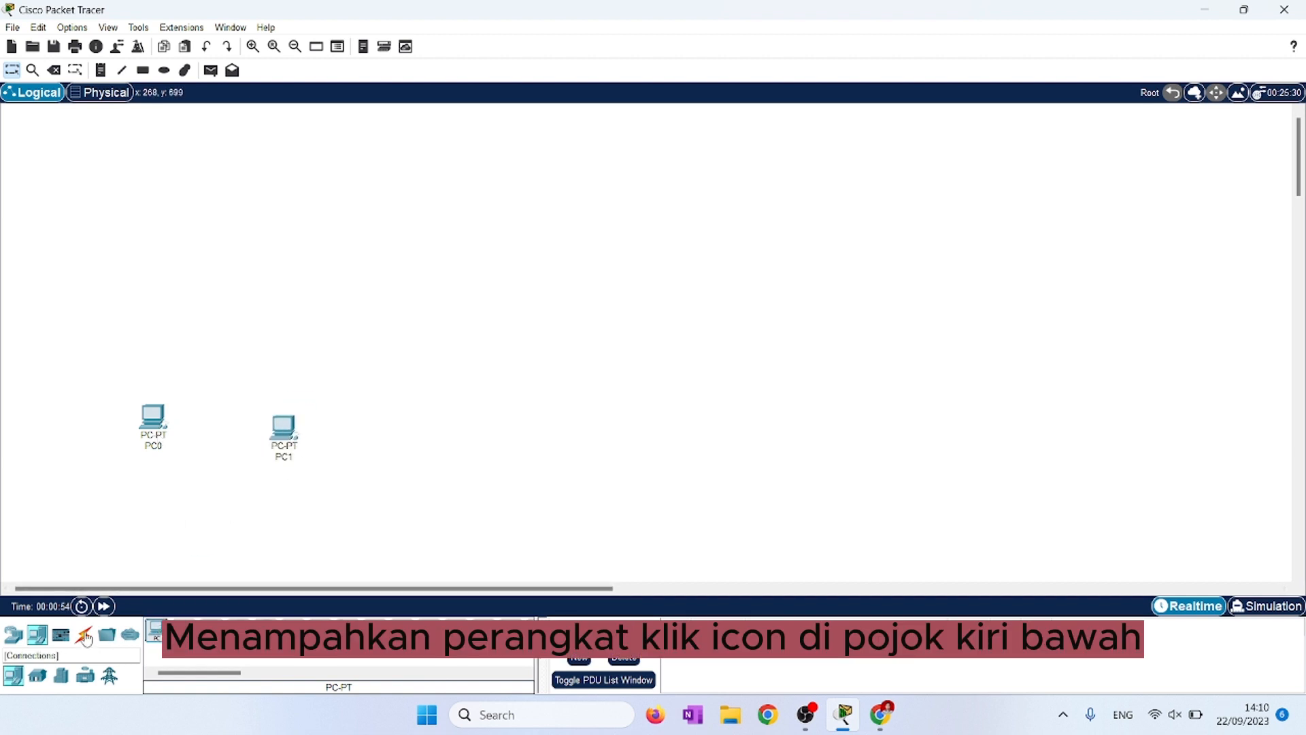
Connect PC0 to PC1 with an automatically chosen connection type and move PC0 level with PC1.
left_click(85, 636)
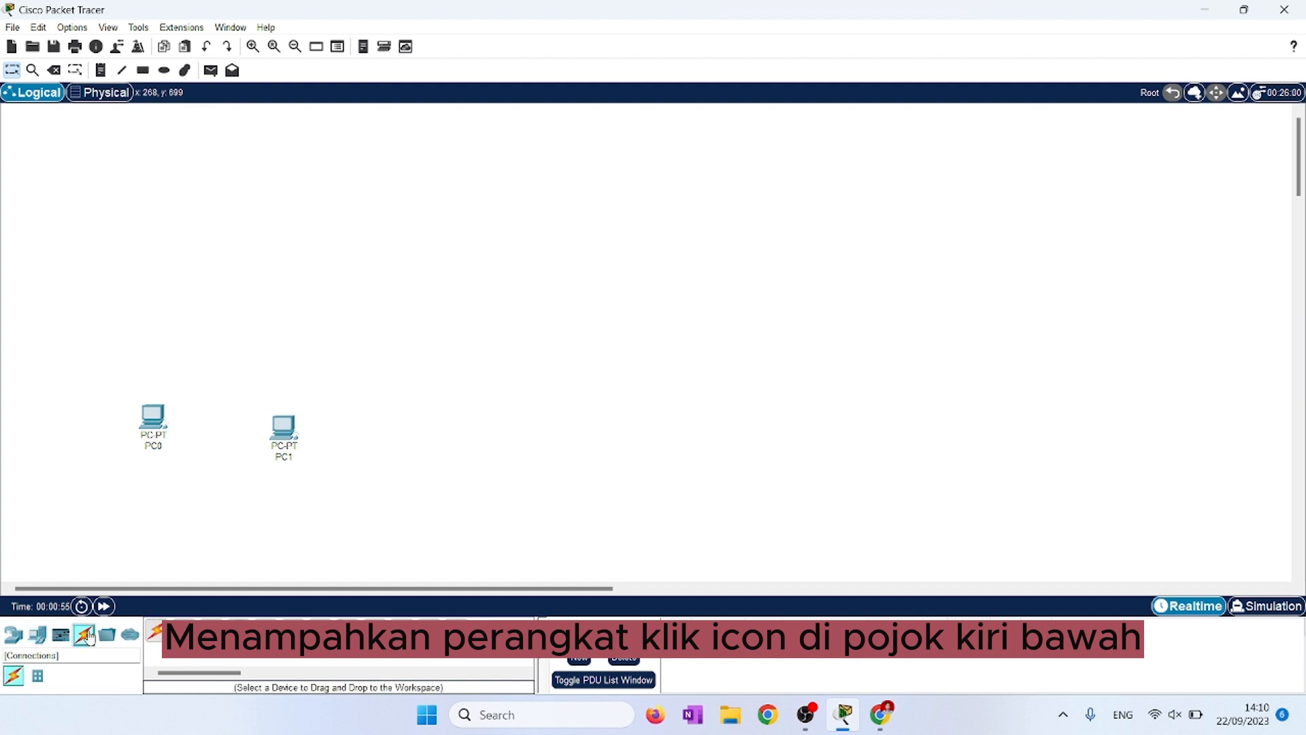
left_click(152, 634)
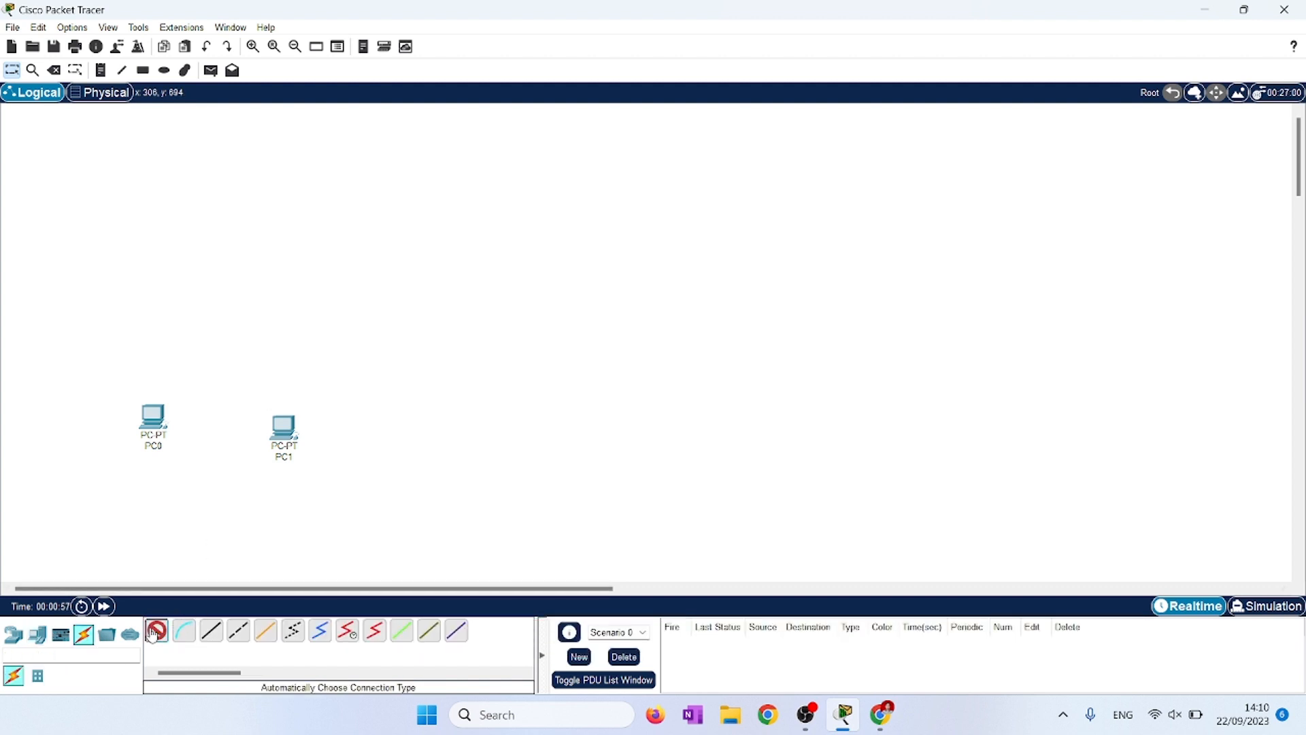
left_click(158, 433)
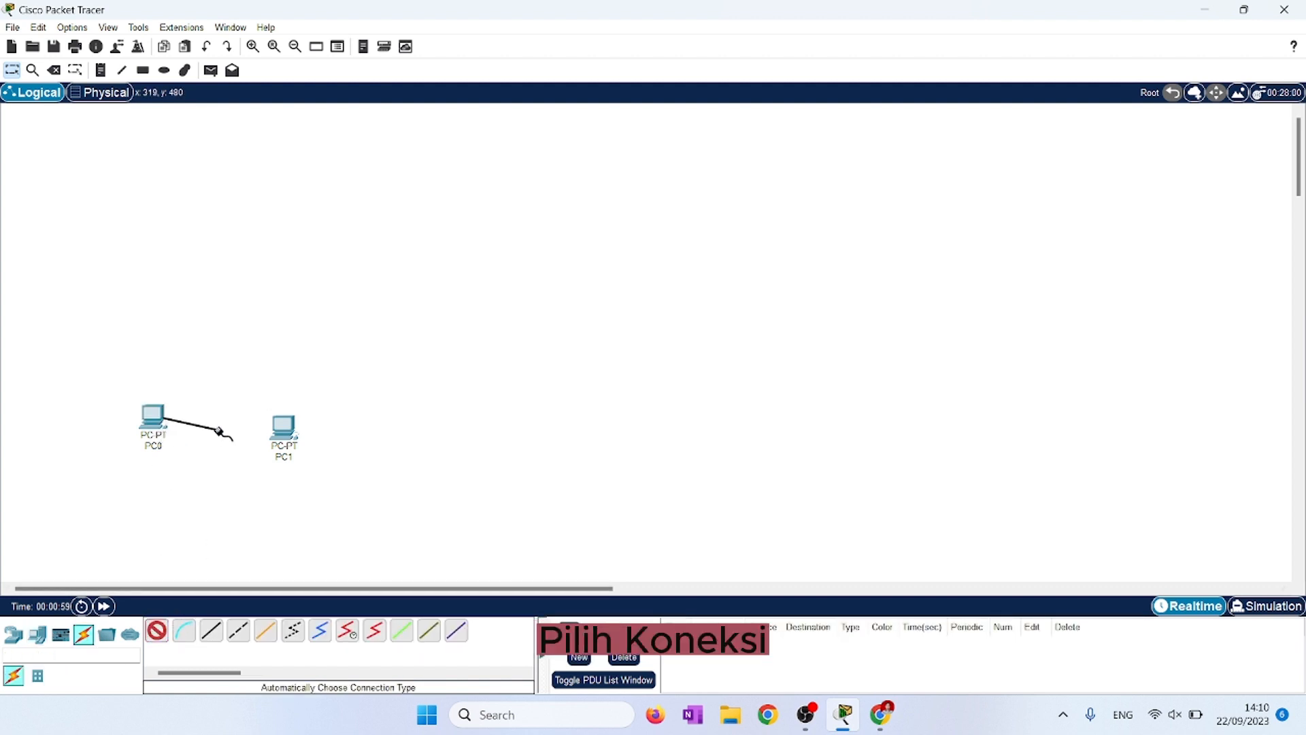
left_click(290, 434)
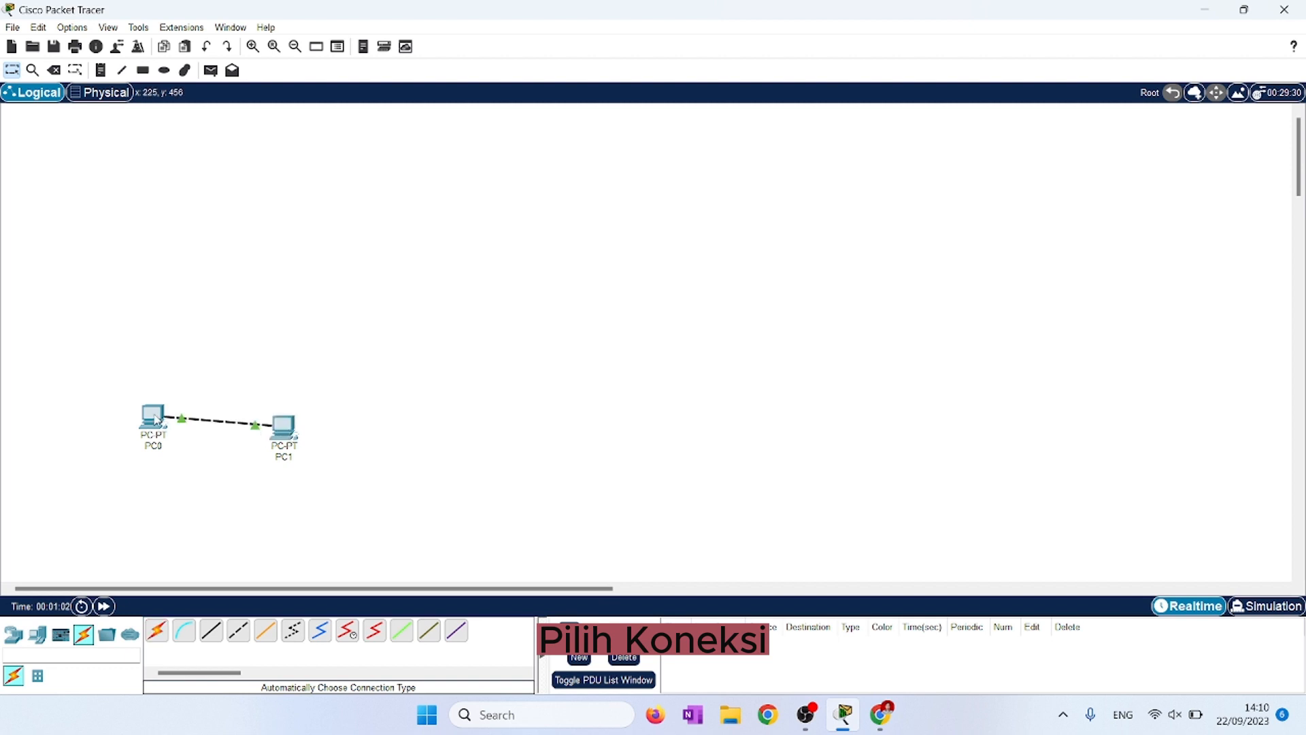
left_click_drag(157, 420, 156, 432)
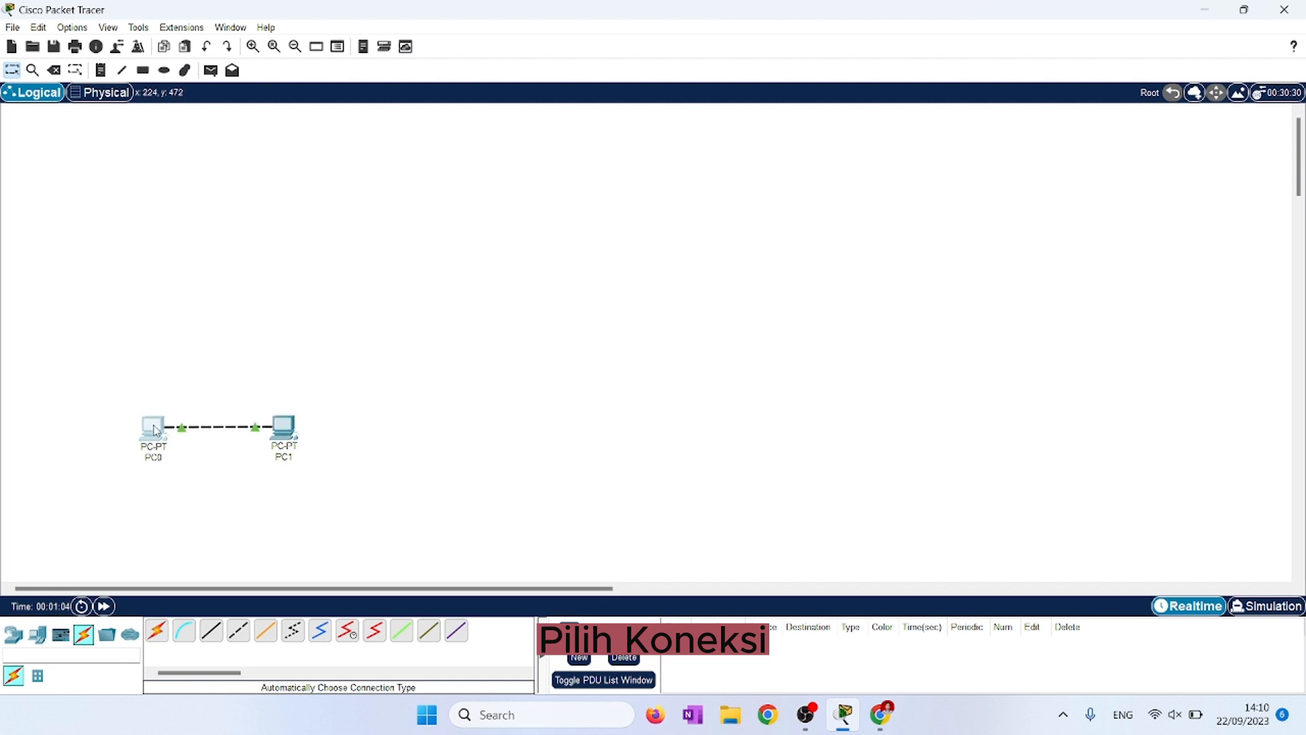
Assign PC0 the static IPv4 address 192.168.1.1 and fill in its subnet mask, closing its configuration window.
left_click(157, 431)
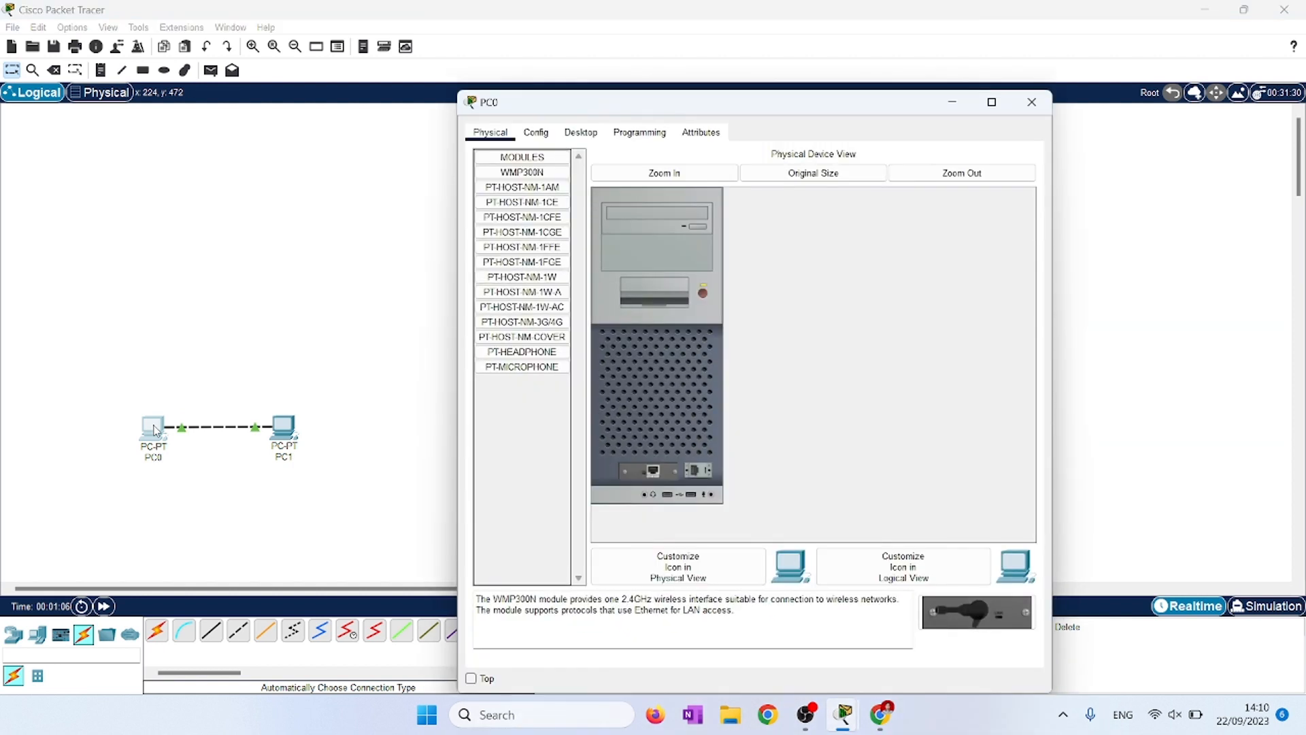
left_click(570, 140)
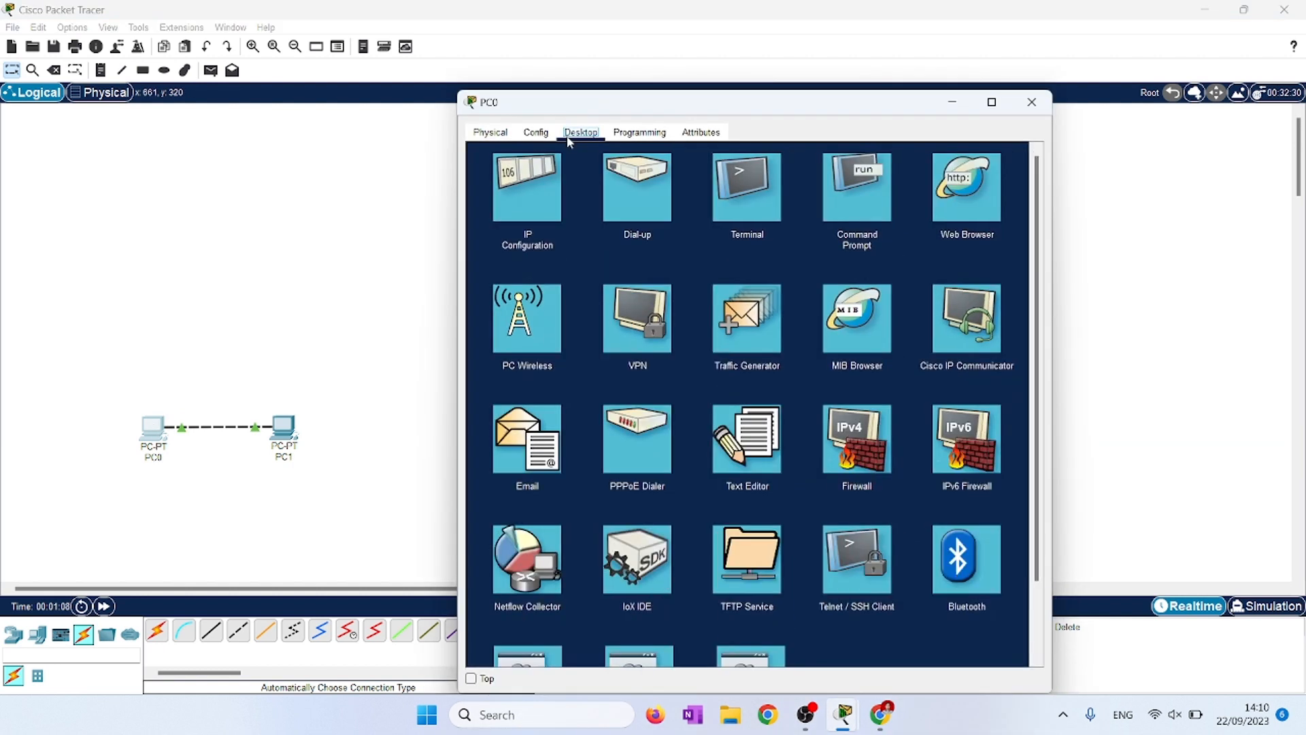
left_click(527, 216)
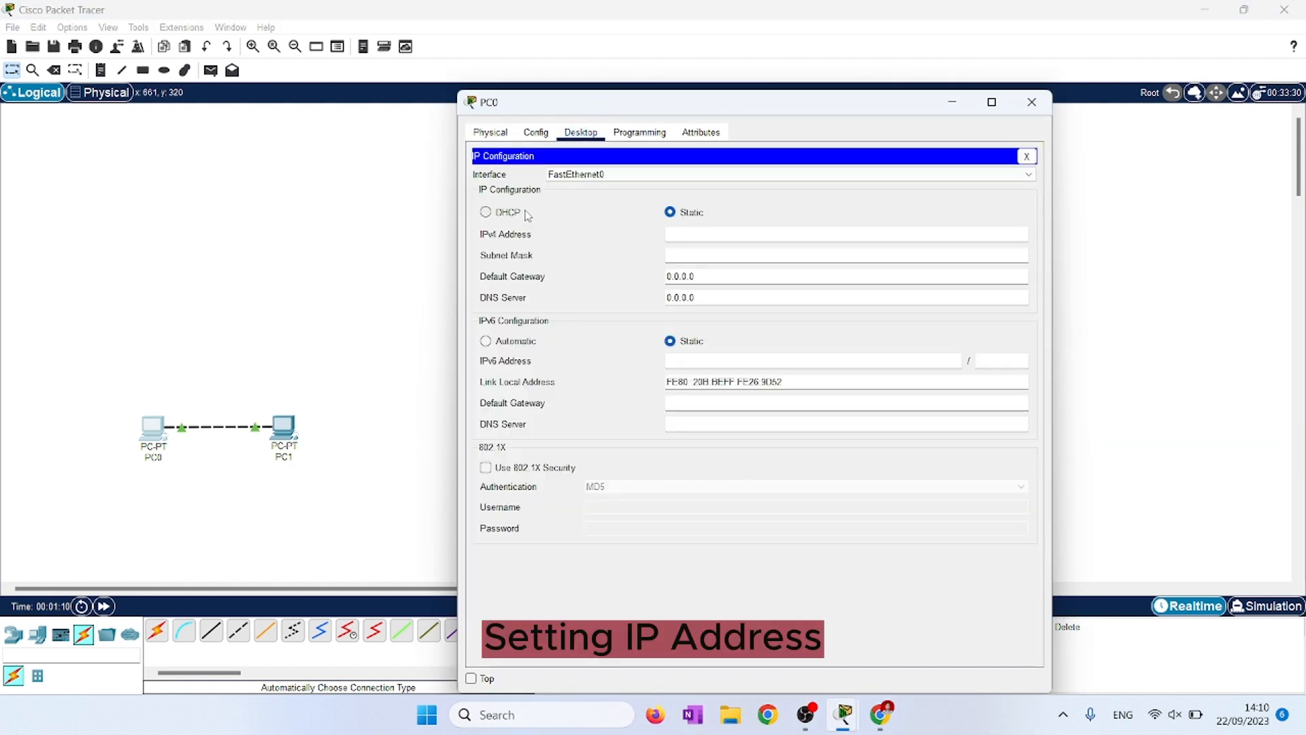
left_click(687, 234)
left_click(699, 255)
left_click(1043, 109)
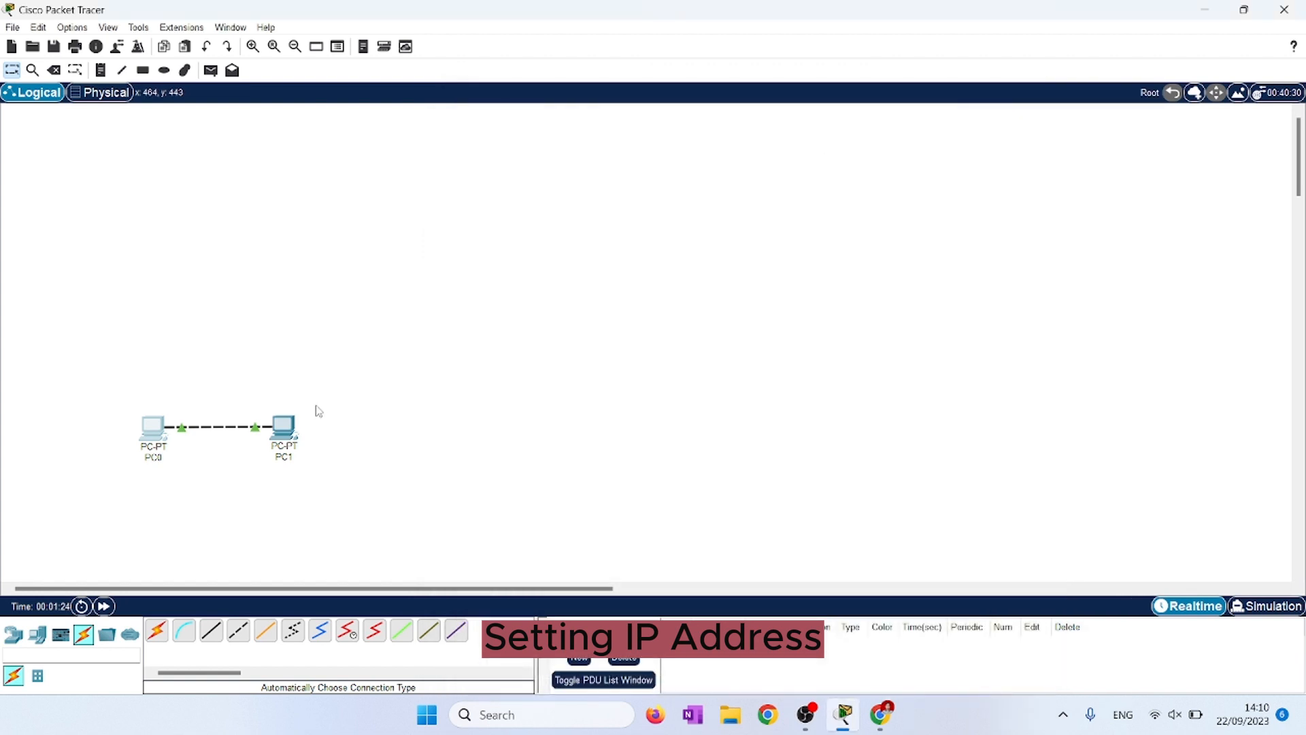
Assign PC1 the static IPv4 address 192.168.1.2 and fill in its subnet mask, closing its configuration window.
left_click(293, 434)
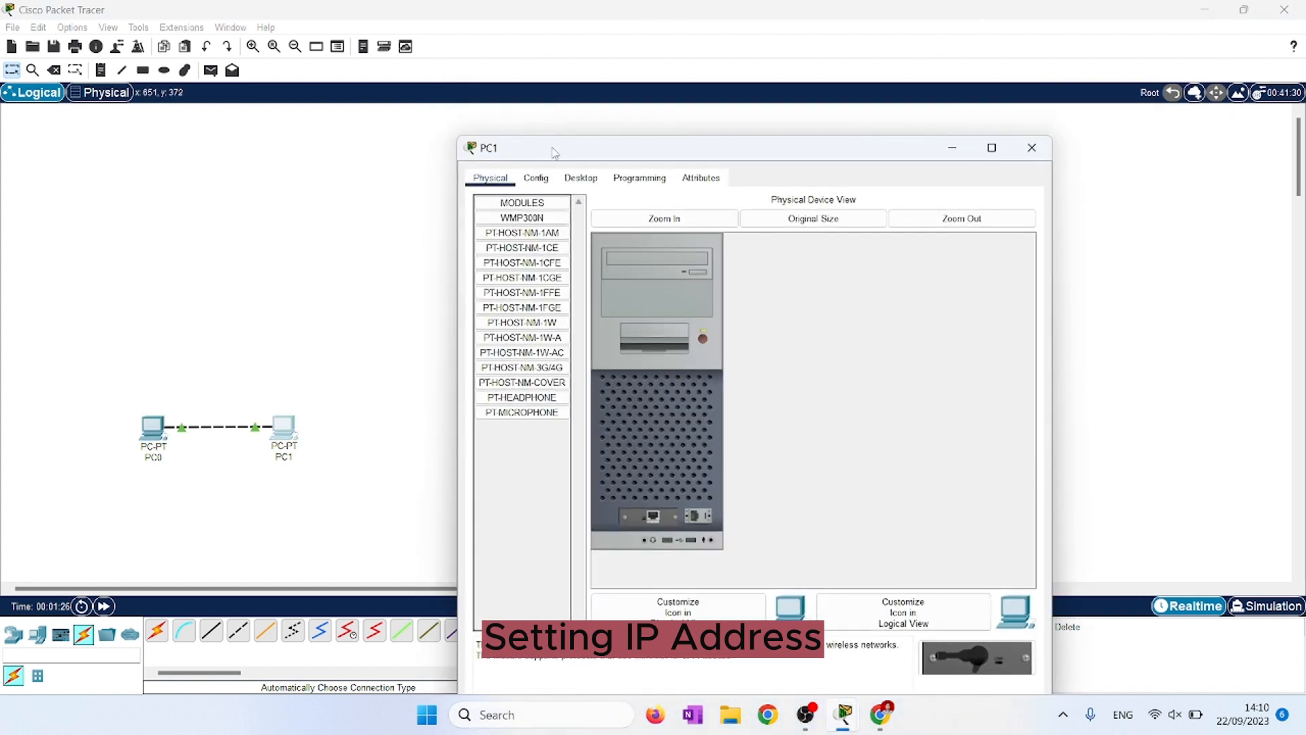
left_click(581, 179)
left_click(540, 241)
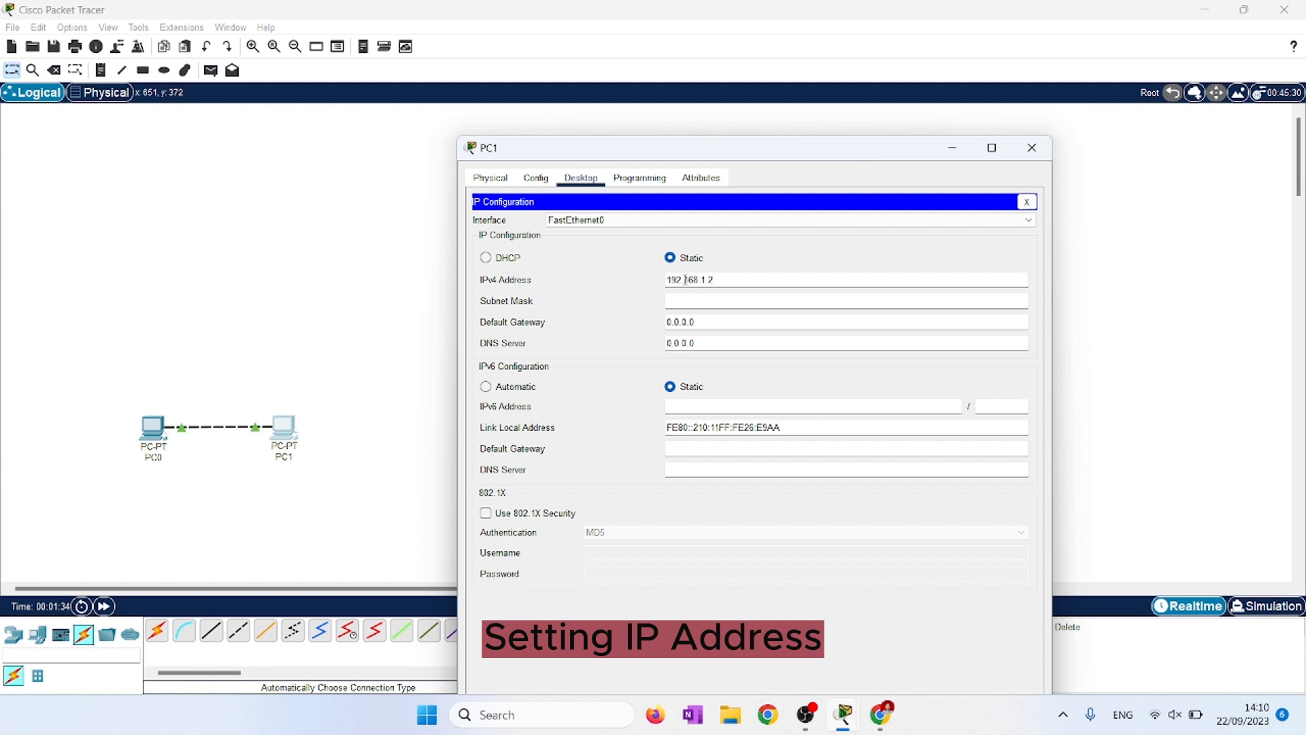
left_click(695, 297)
left_click(1032, 149)
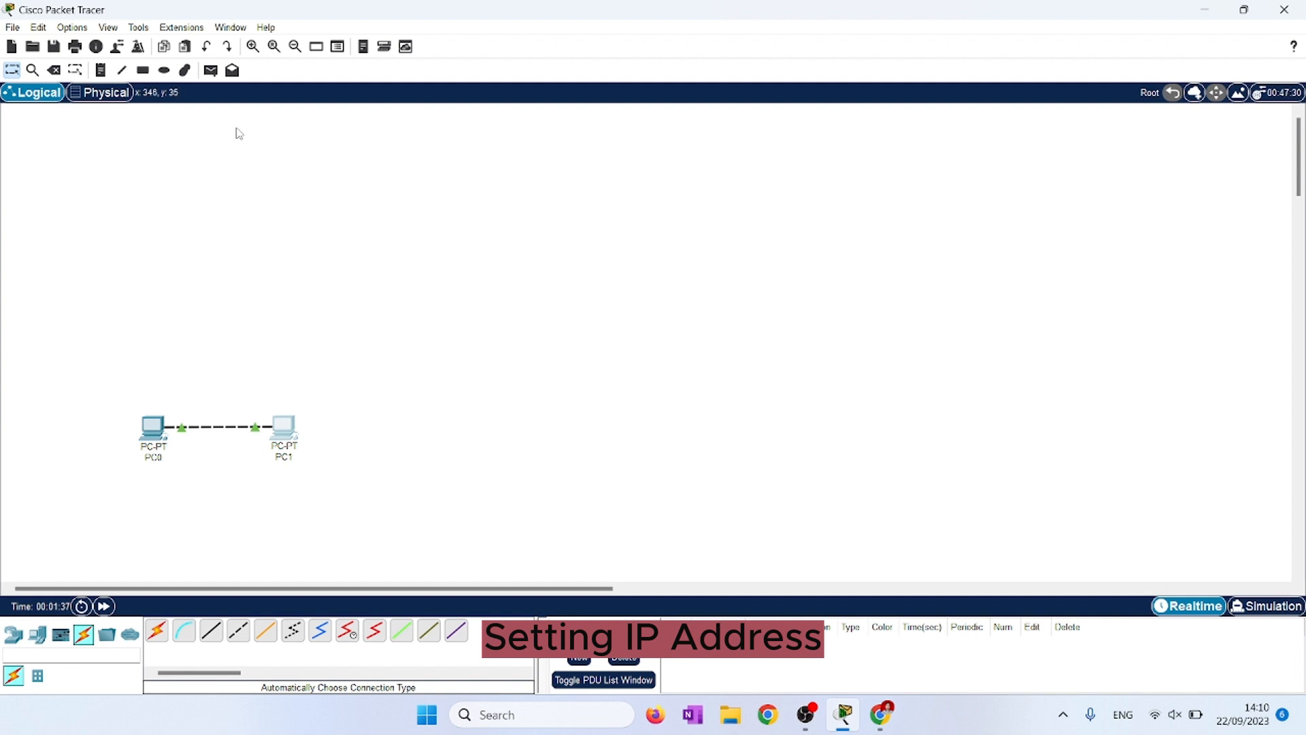
Send a simple PDU from PC0 to PC1 to test the connection.
left_click(210, 70)
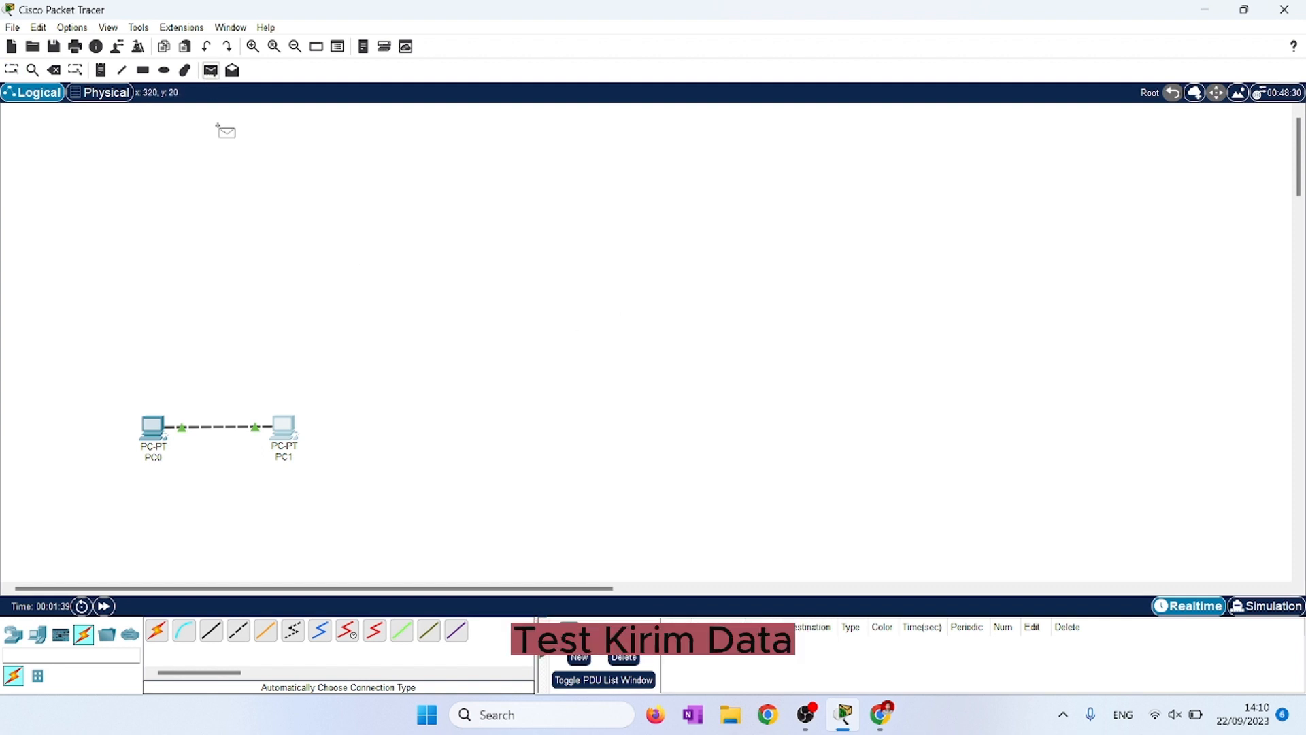
left_click(149, 428)
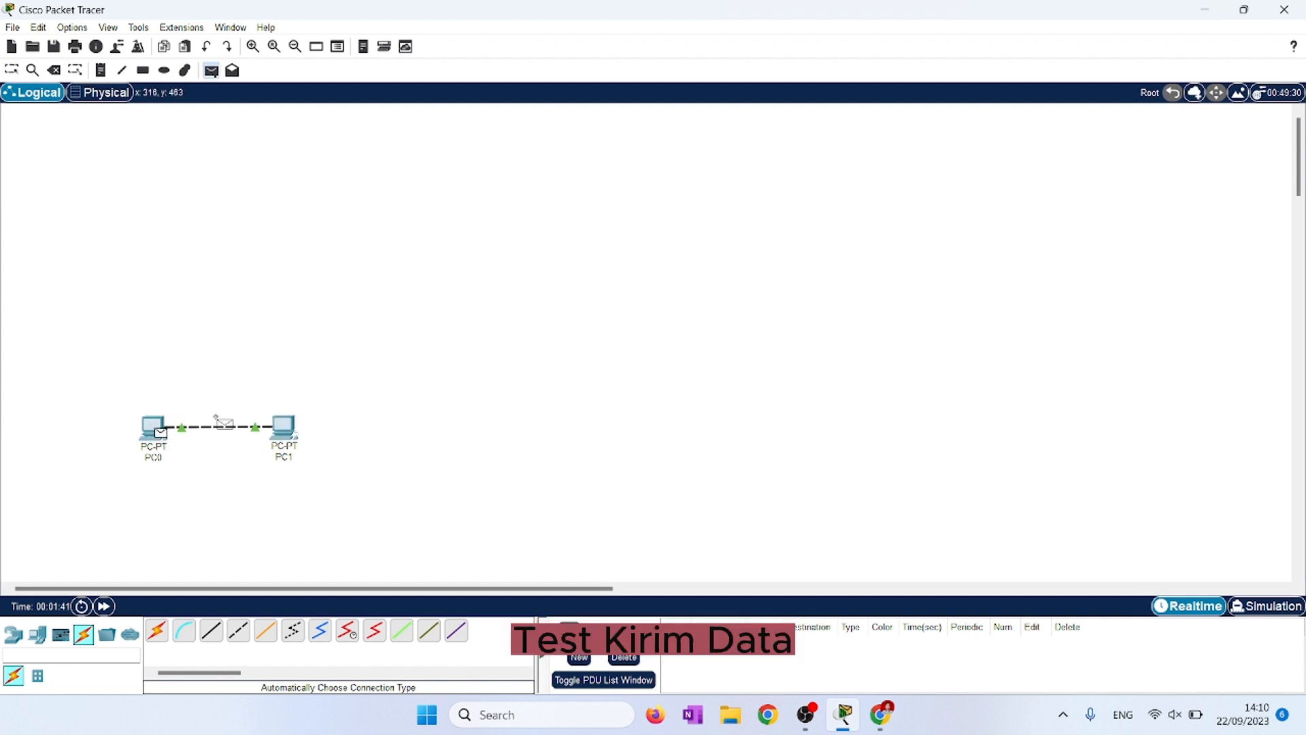
left_click(285, 427)
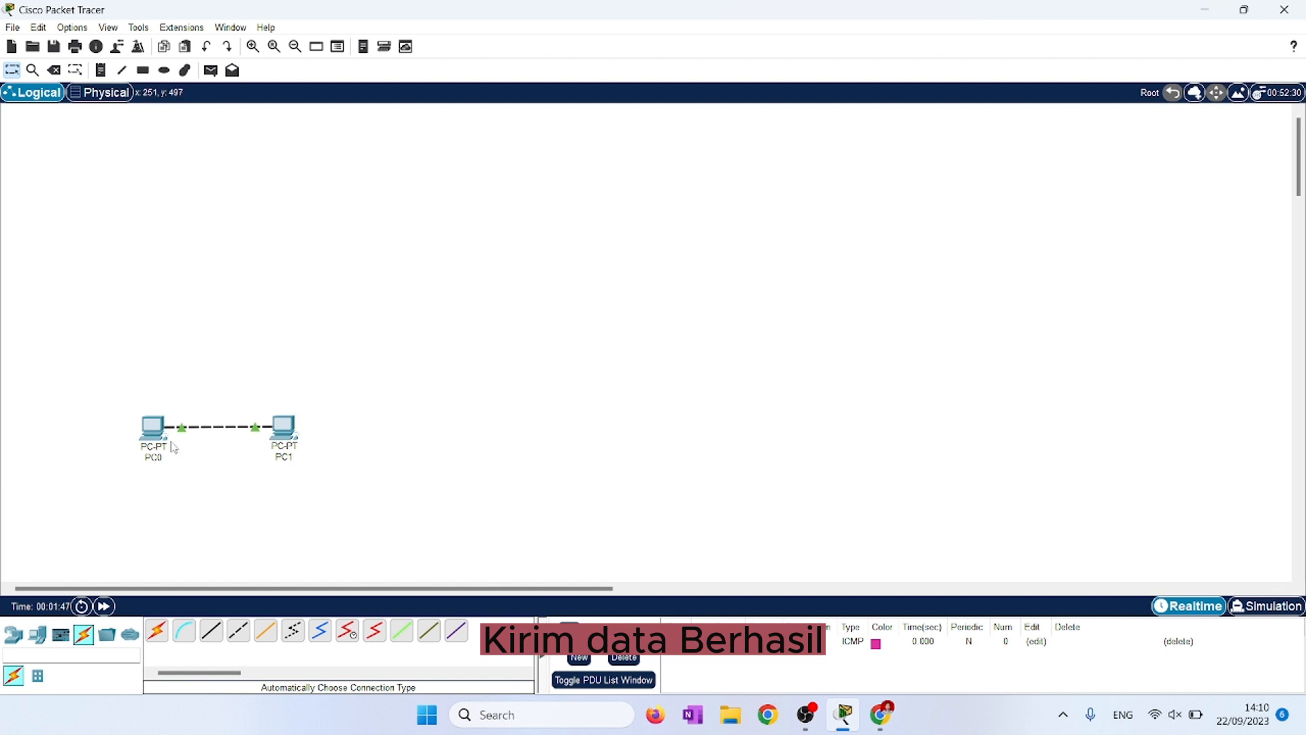
Ping 192.168.1.2 from PC0's Command Prompt and close the PC0 window.
left_click(153, 432)
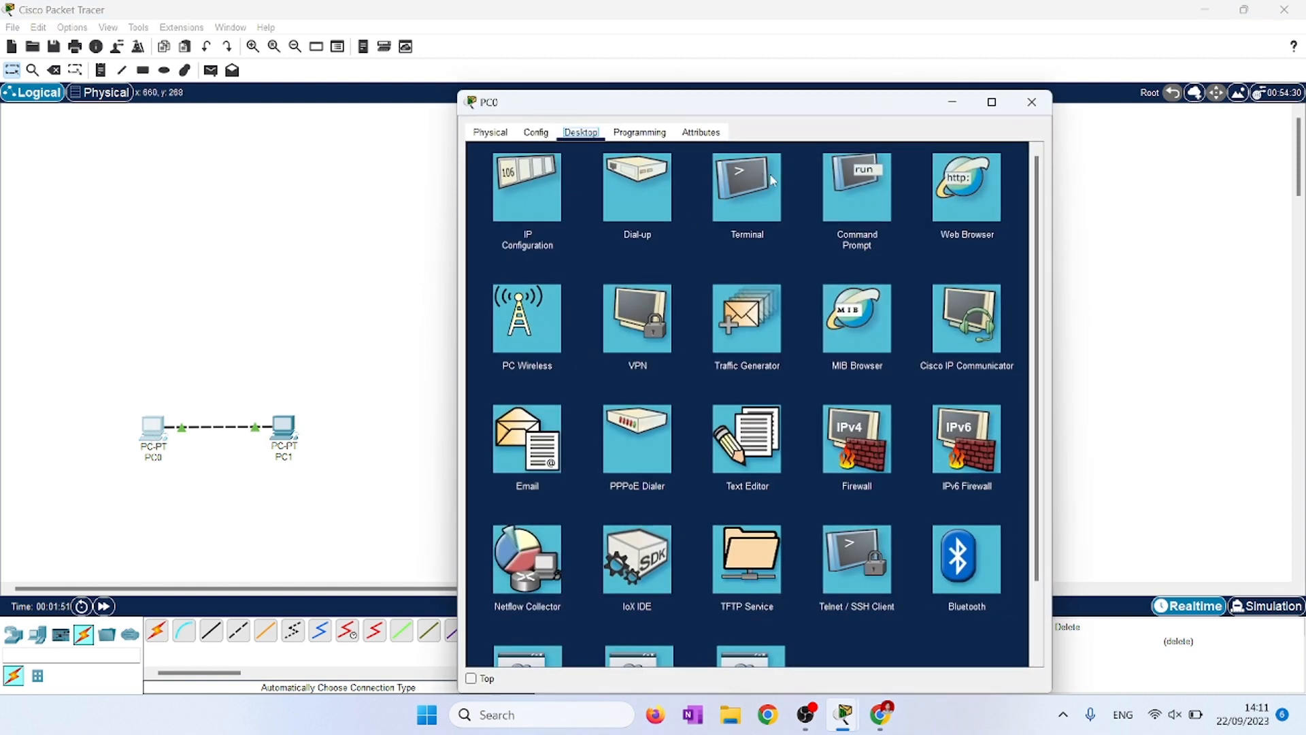
left_click(864, 198)
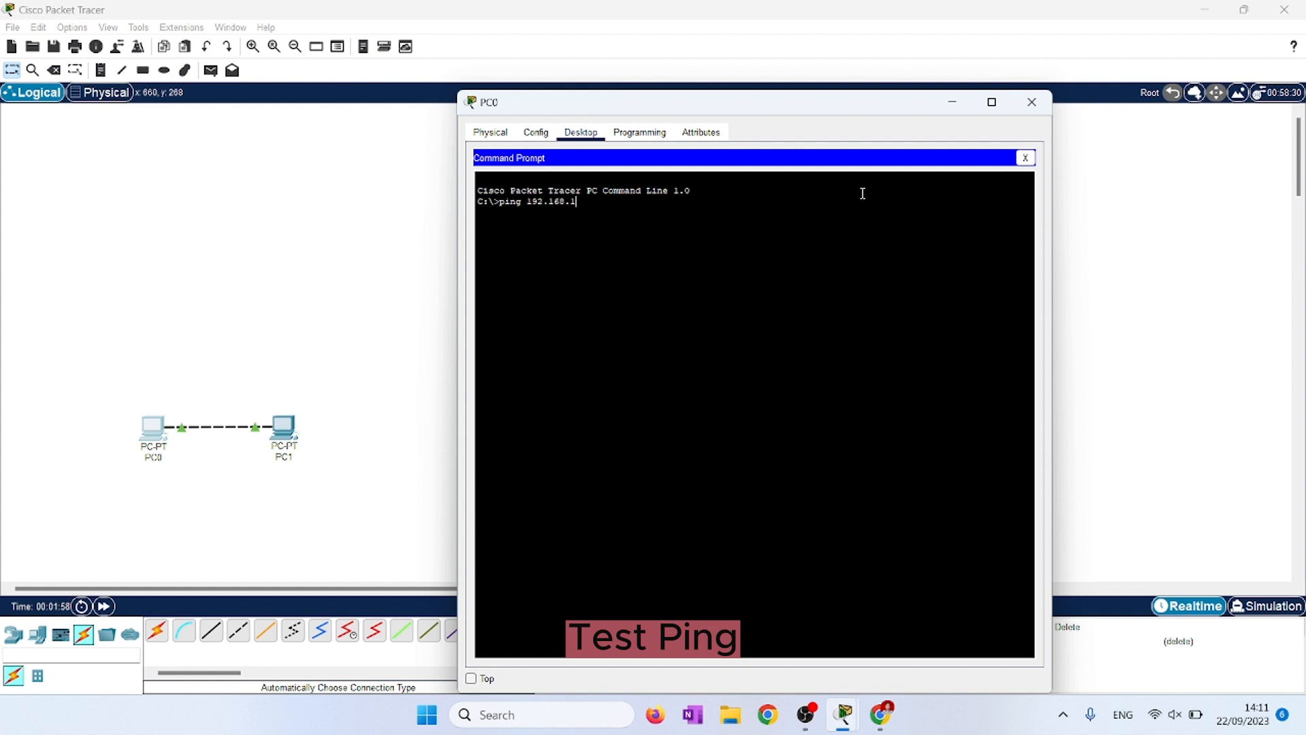
type("ping 192.168.1.2")
key("Return")
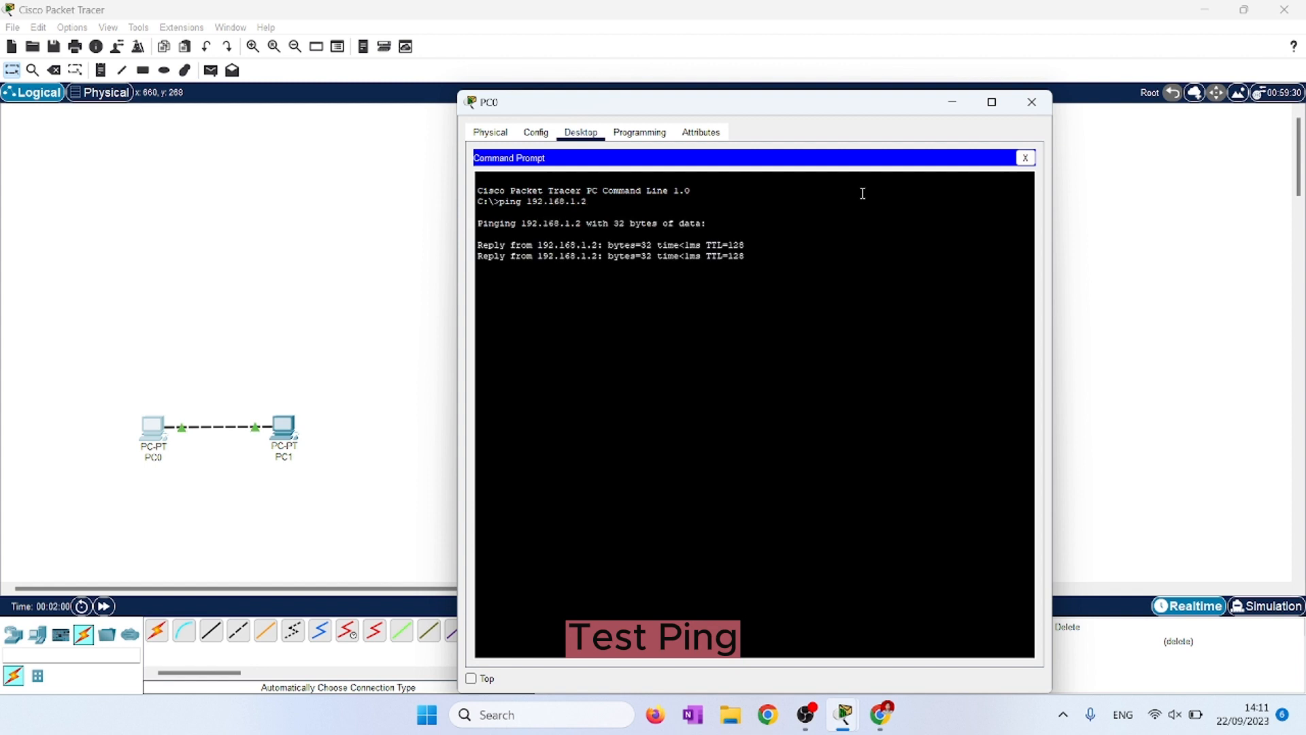
left_click(1031, 102)
Ping 192.168.1.1 from PC1's Command Prompt and close the PC1 window.
left_click(286, 429)
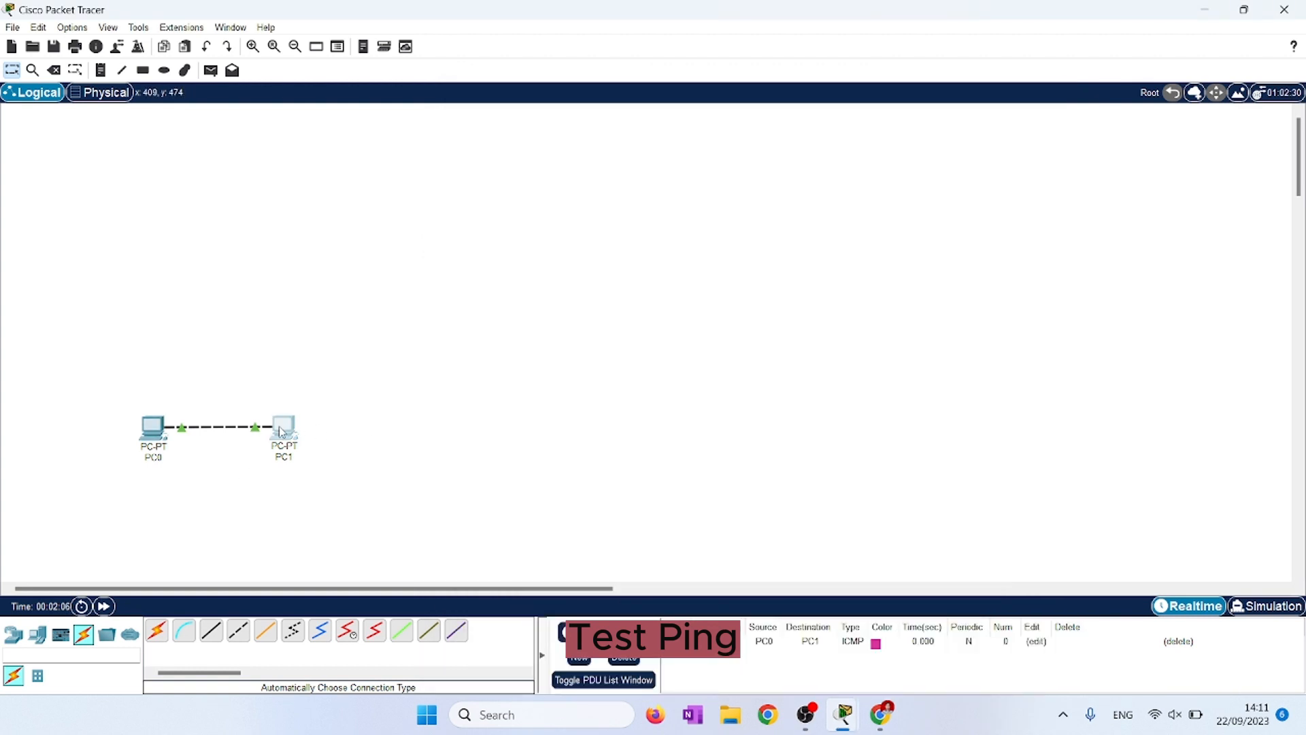
left_click(281, 431)
left_click(850, 188)
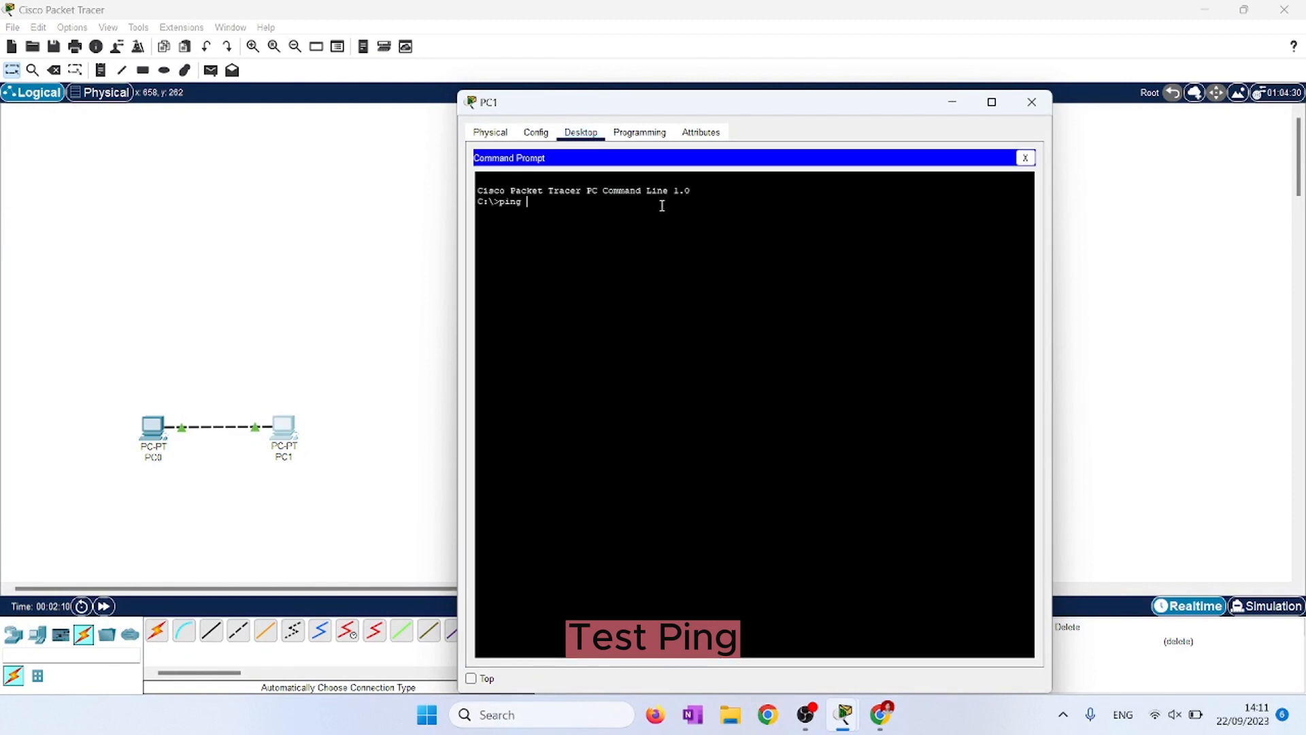
type("ping 192.168.1.1")
key("Return")
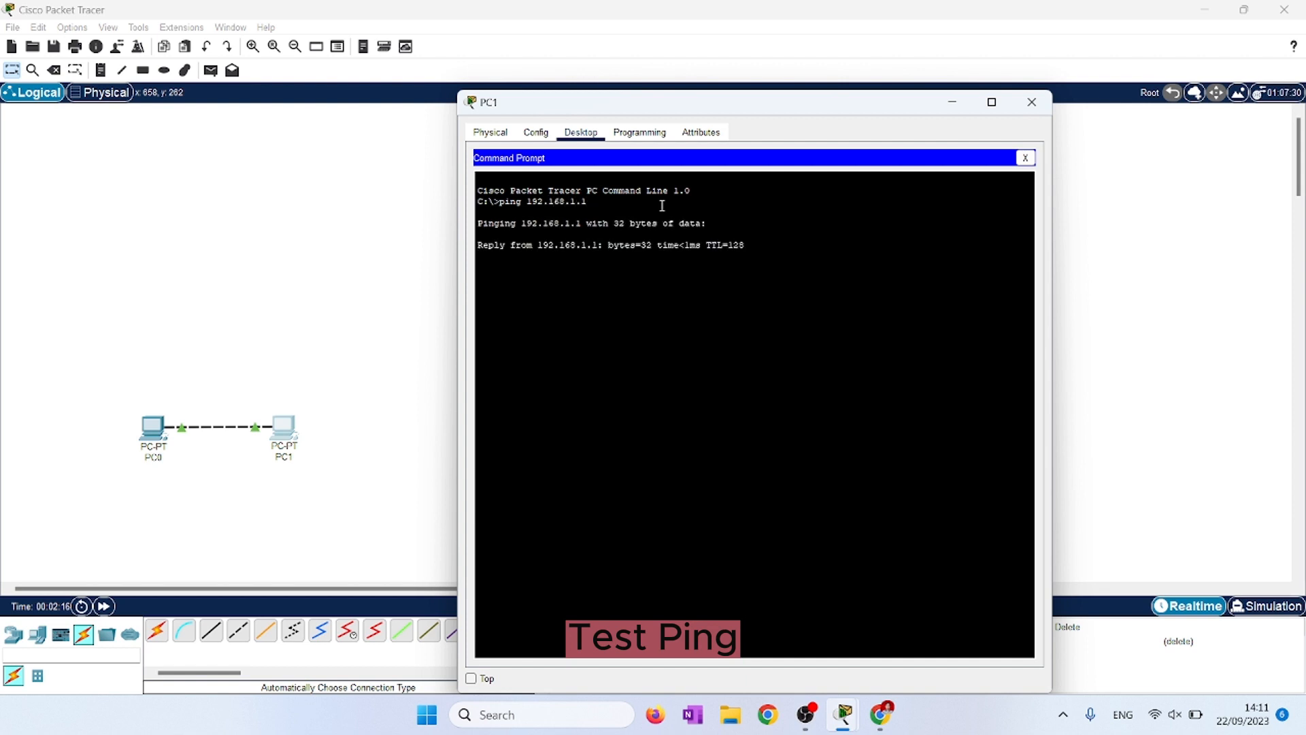
left_click(1034, 106)
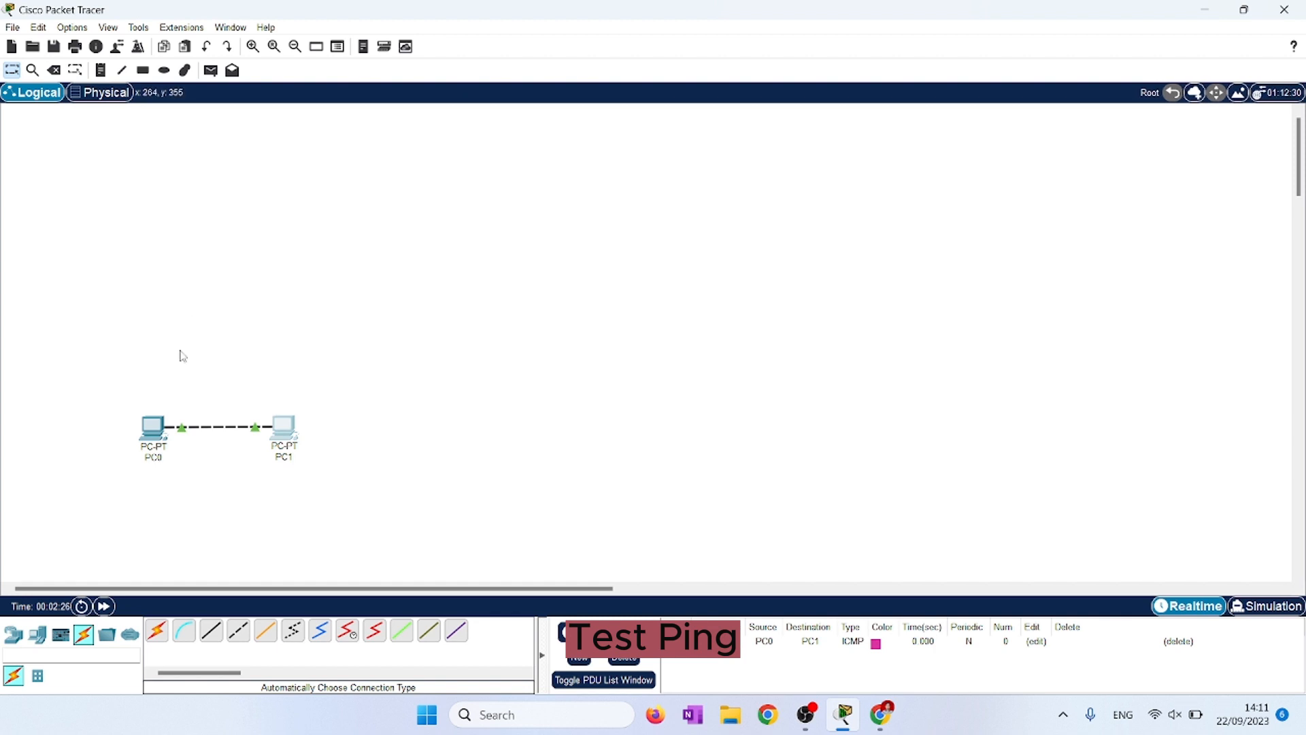
Place a 2960 switch above and midway between PC0 and PC1, keeping both PCs.
left_click(56, 79)
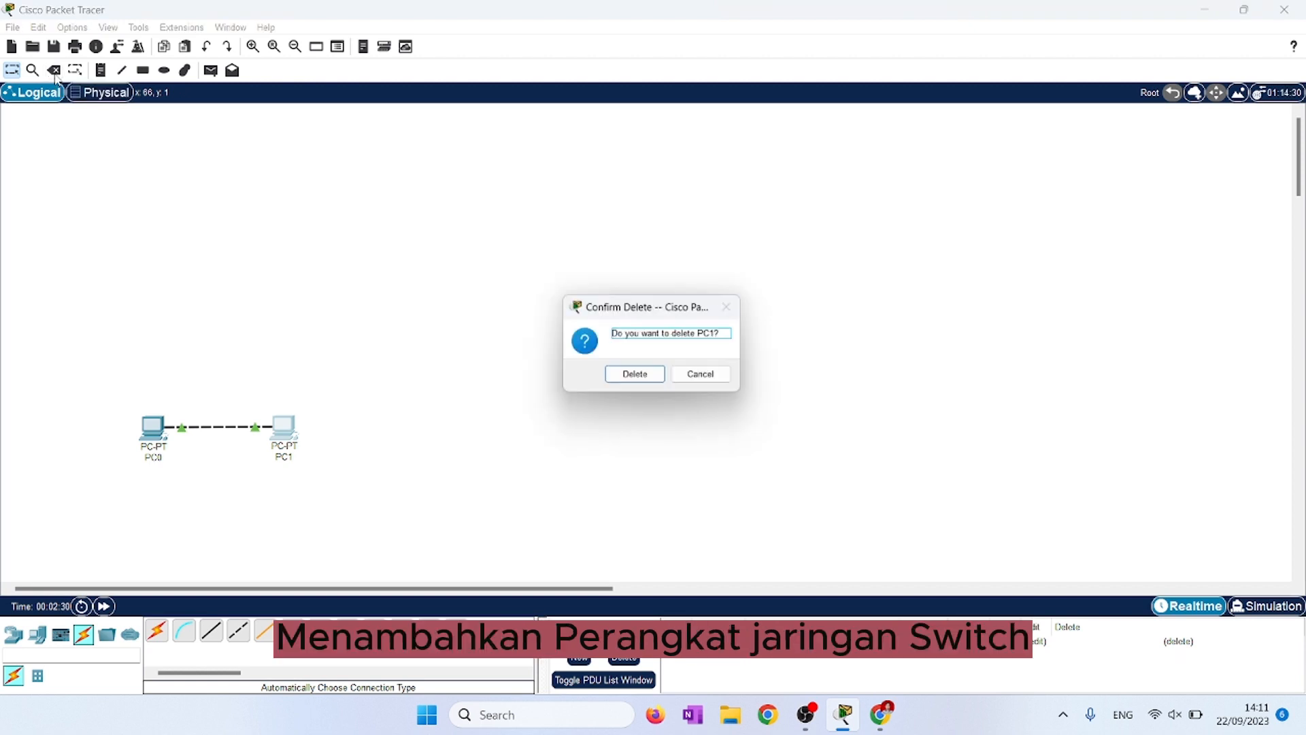
left_click(723, 379)
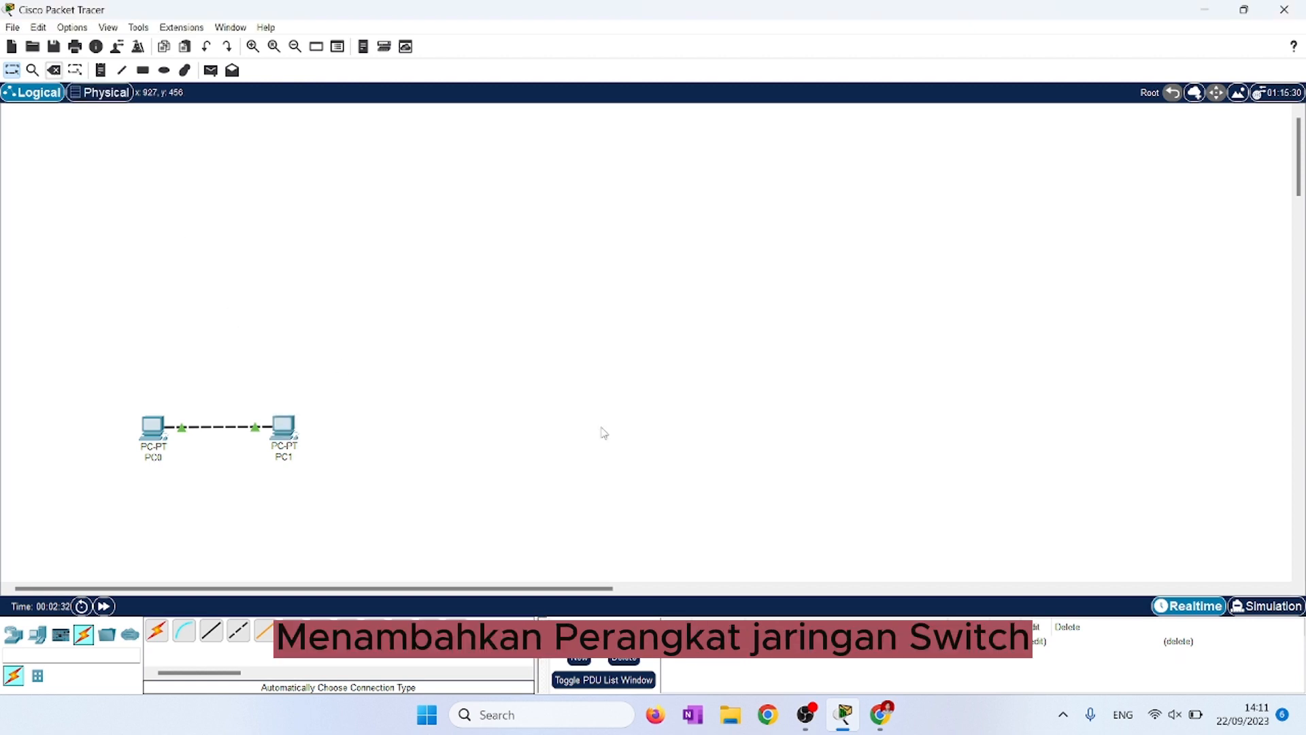
left_click(13, 634)
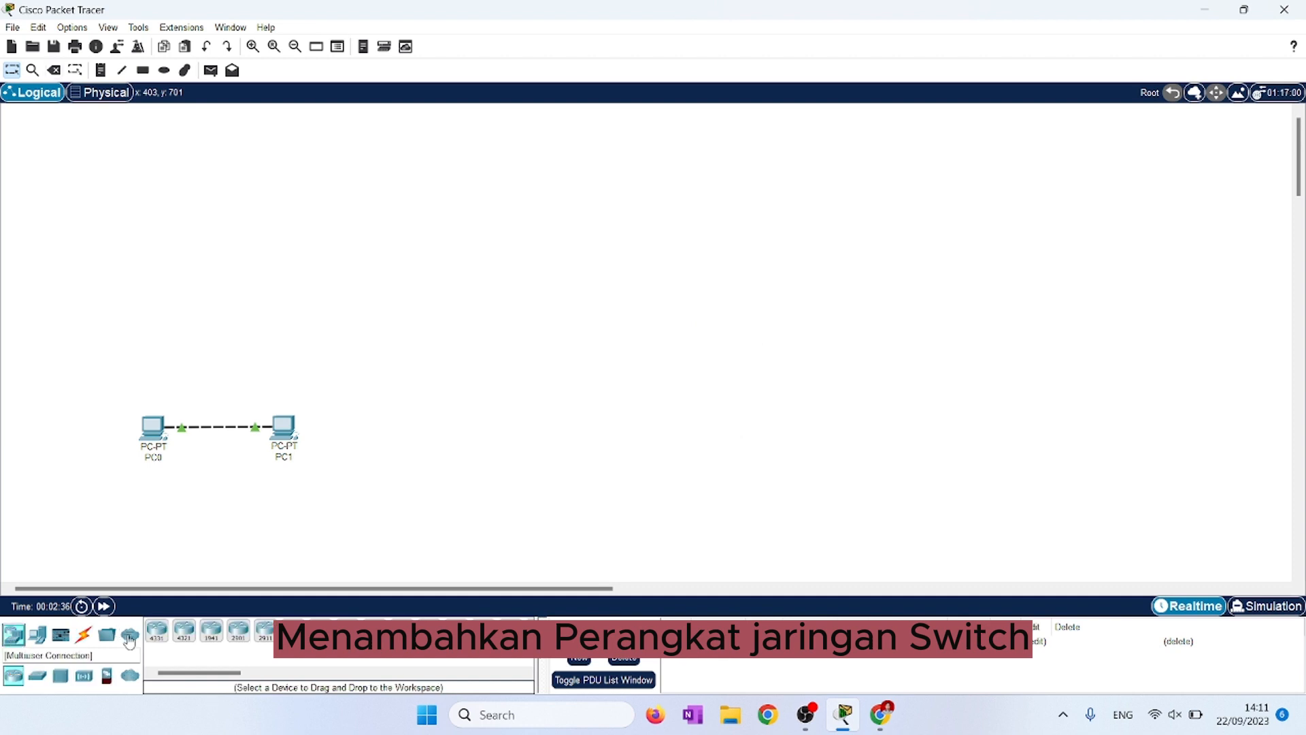
left_click(37, 675)
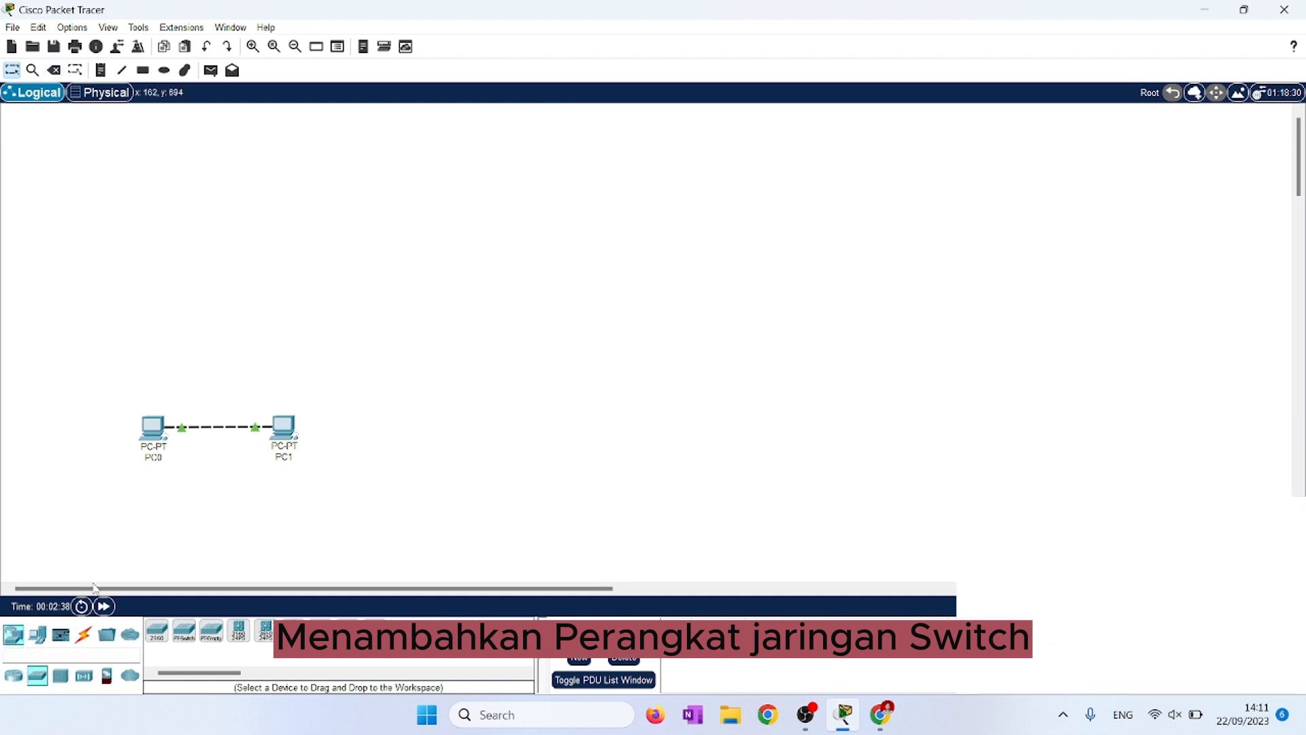
left_click_drag(157, 631, 218, 355)
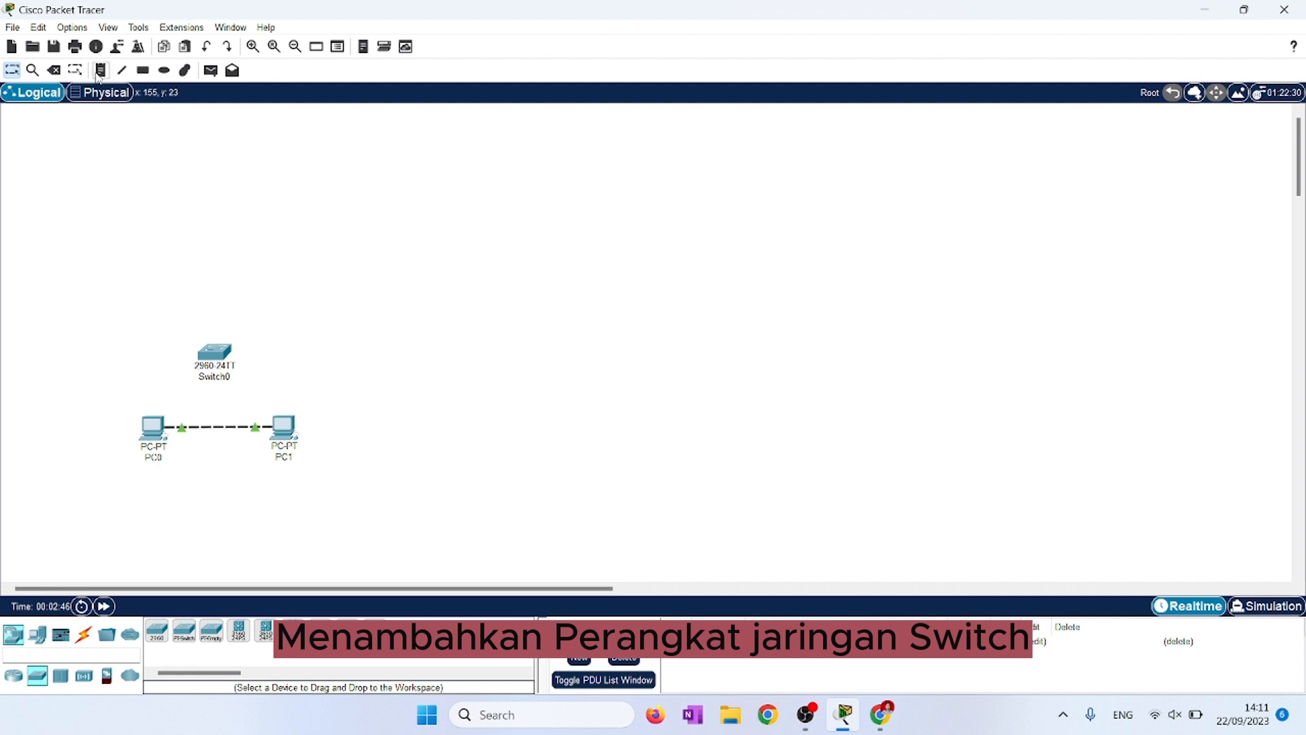
Delete the direct cable between PC0 and PC1 and link PC0 to Switch0 with an automatically chosen connection.
left_click(54, 71)
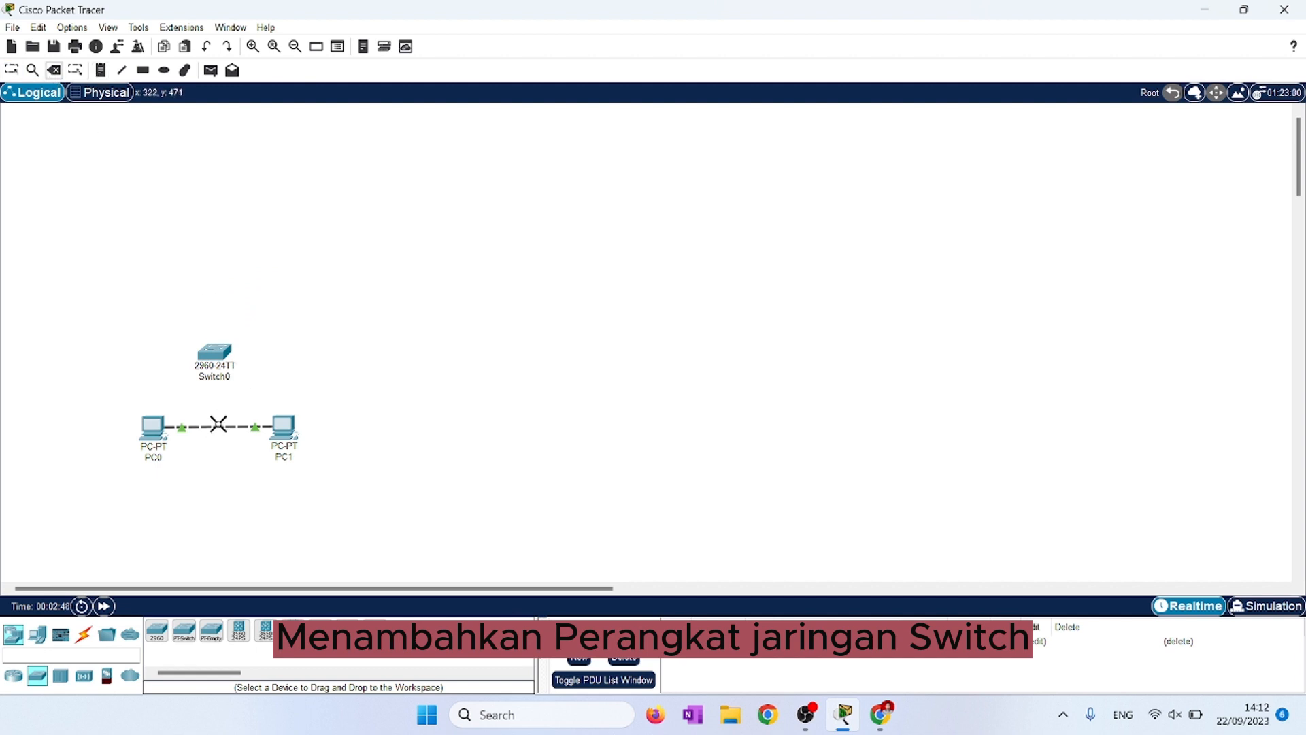
left_click(212, 426)
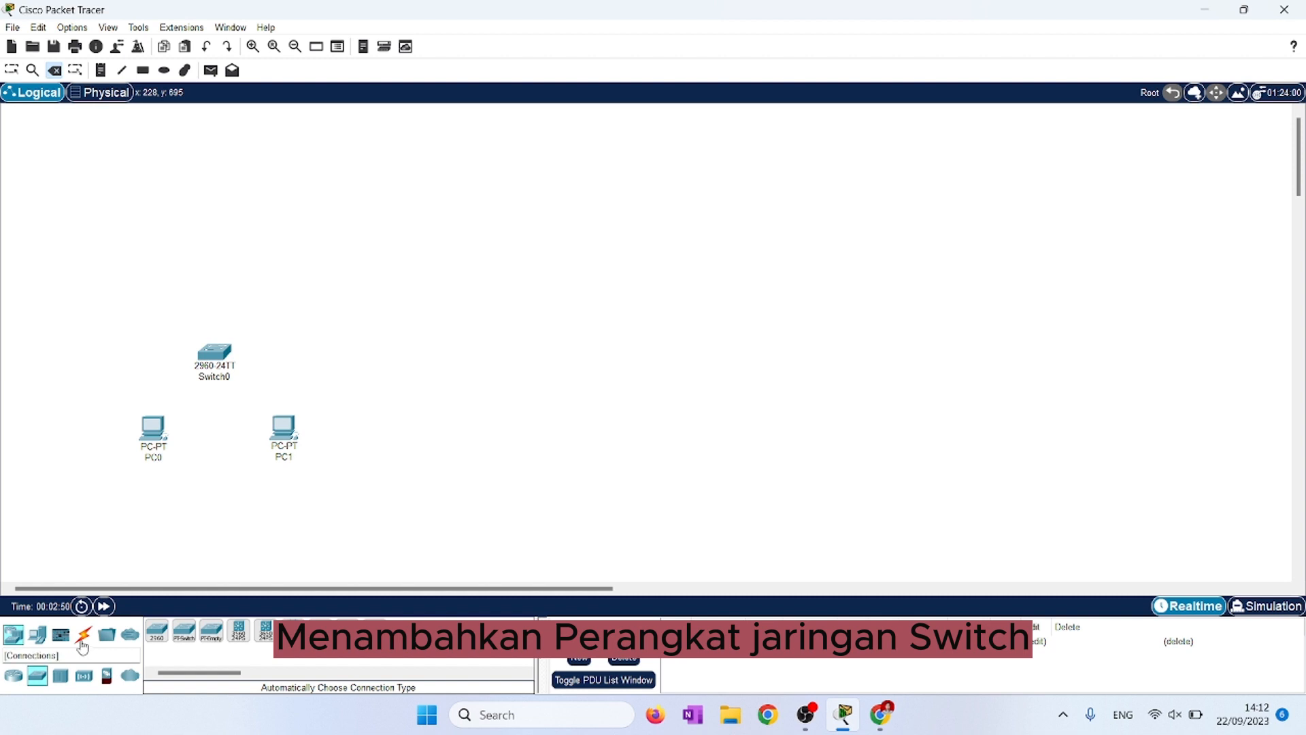
left_click(84, 634)
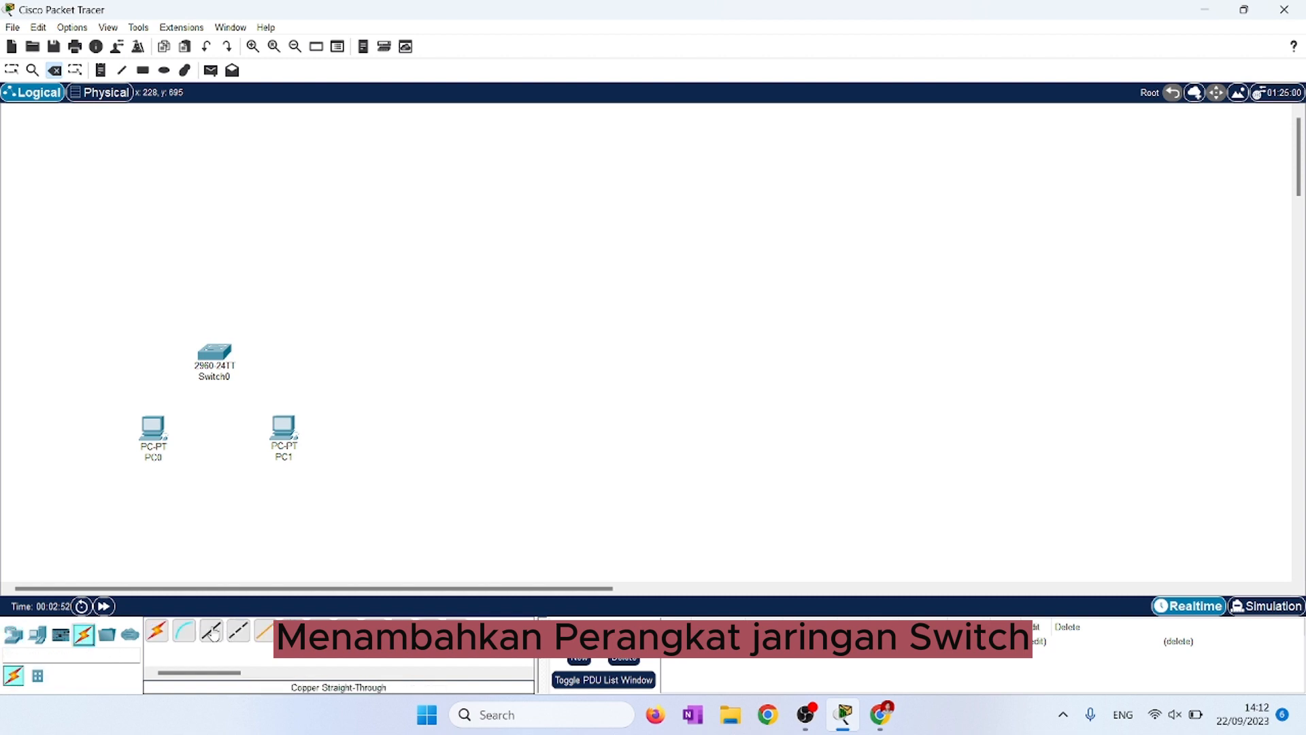
left_click(157, 631)
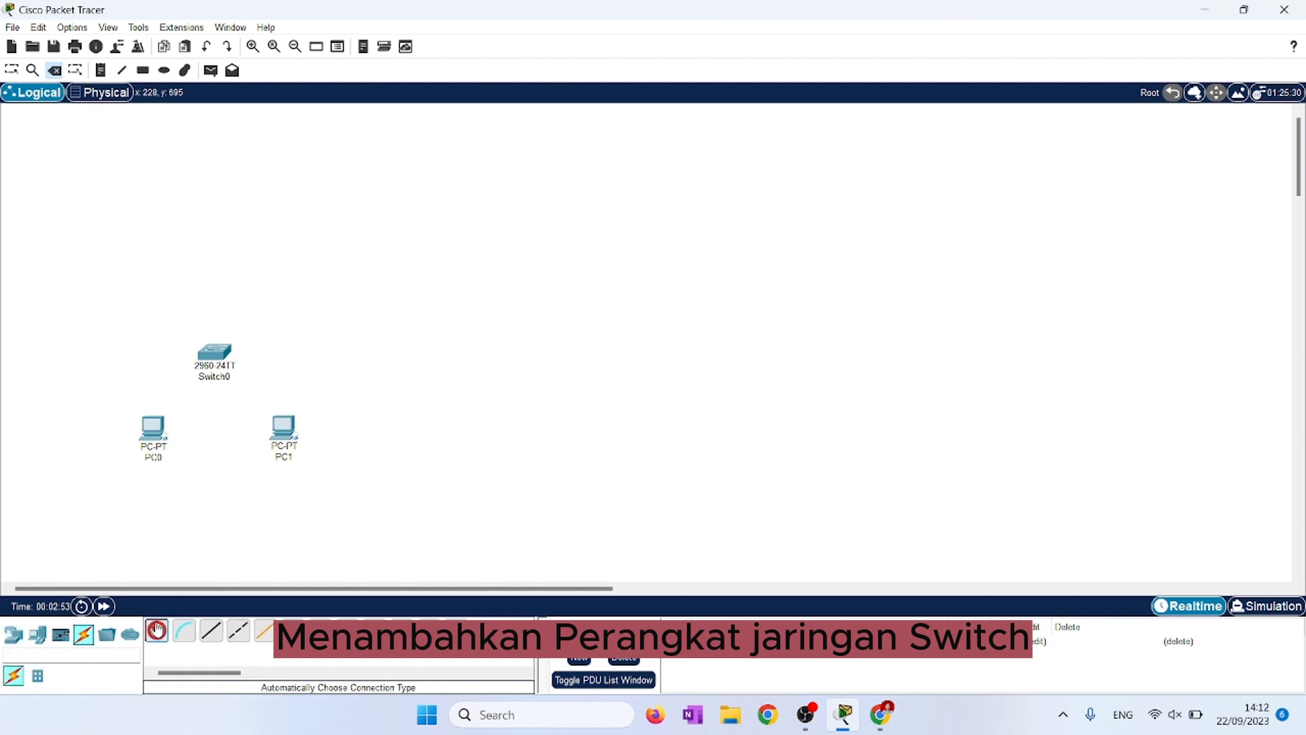
left_click(151, 433)
left_click(214, 354)
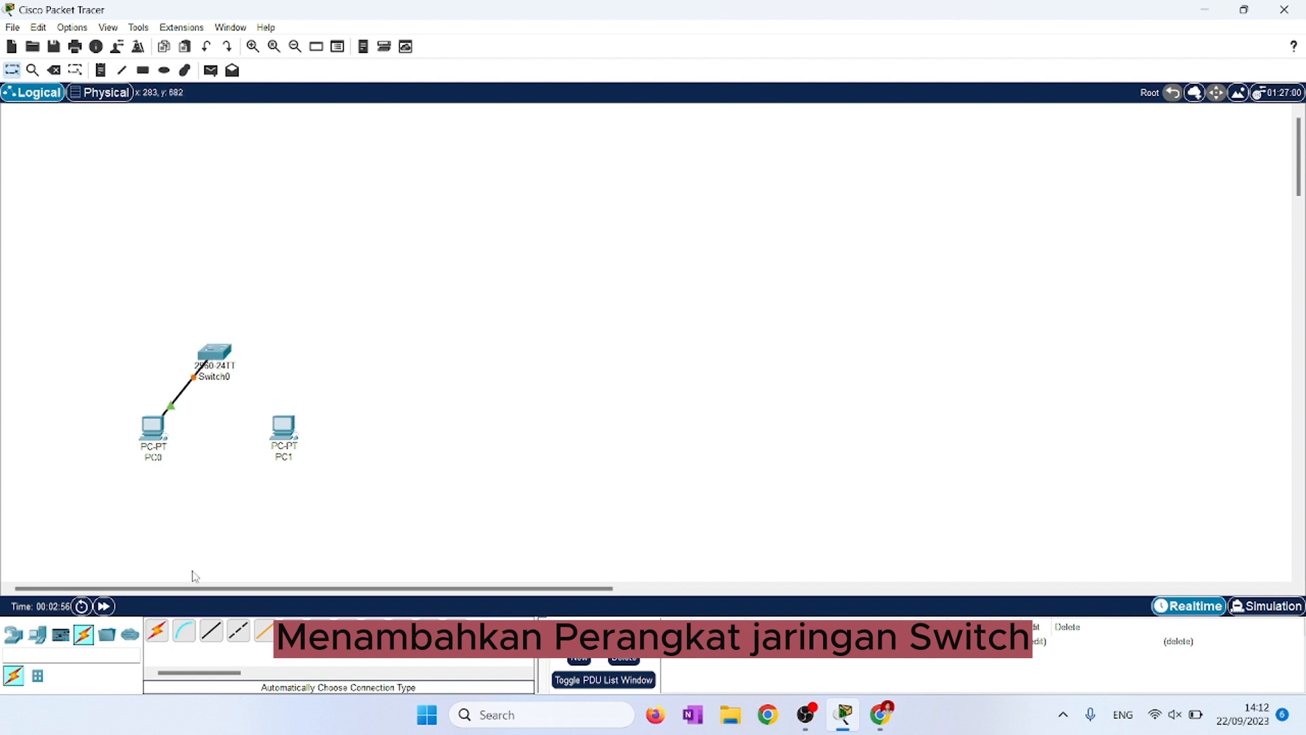
Connect Switch0's FastEthernet0/24 port to PC1's FastEthernet0 port with a copper straight-through cable.
left_click(211, 631)
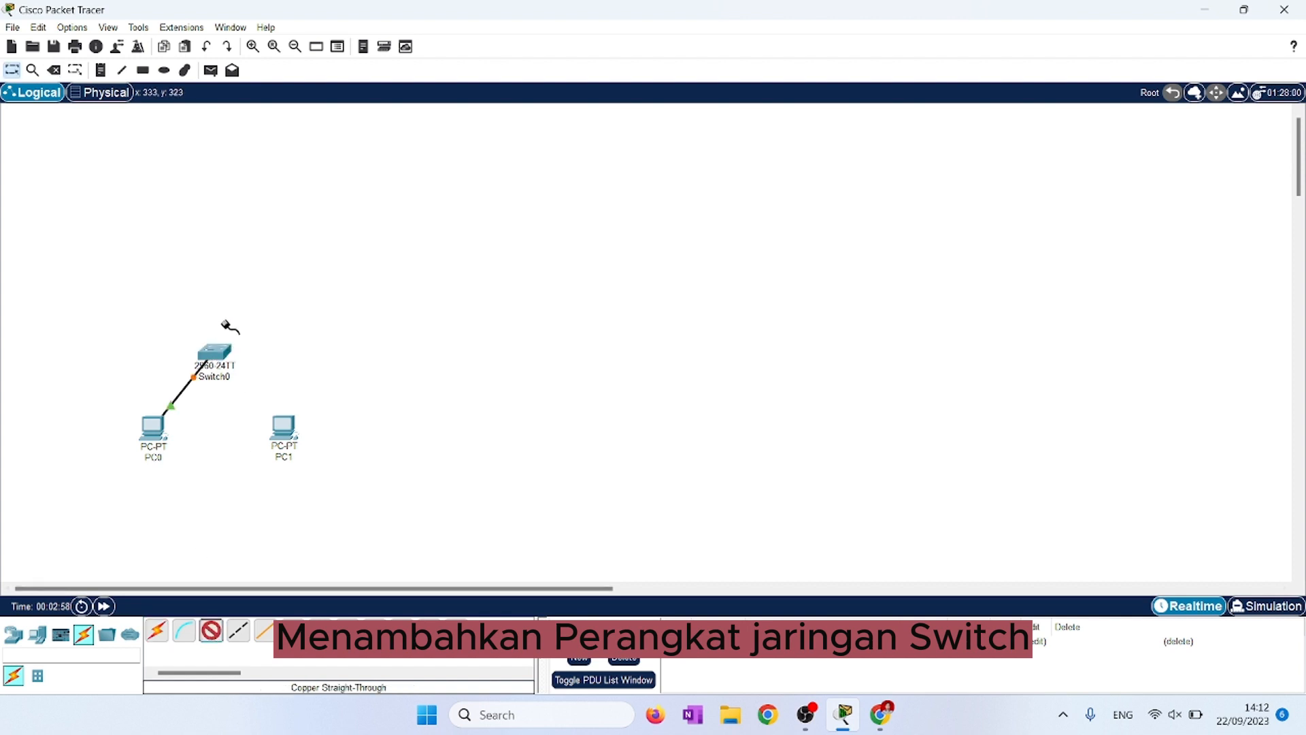
left_click(215, 352)
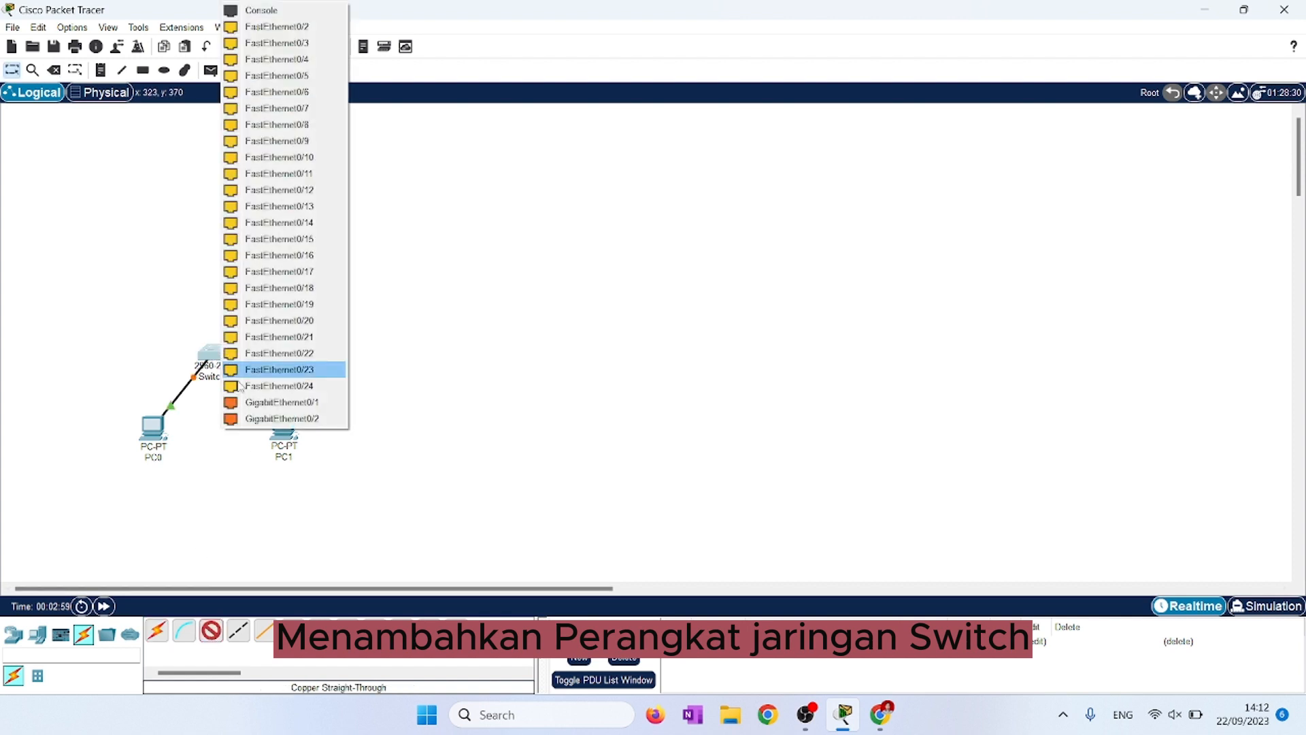
left_click(272, 385)
left_click(286, 442)
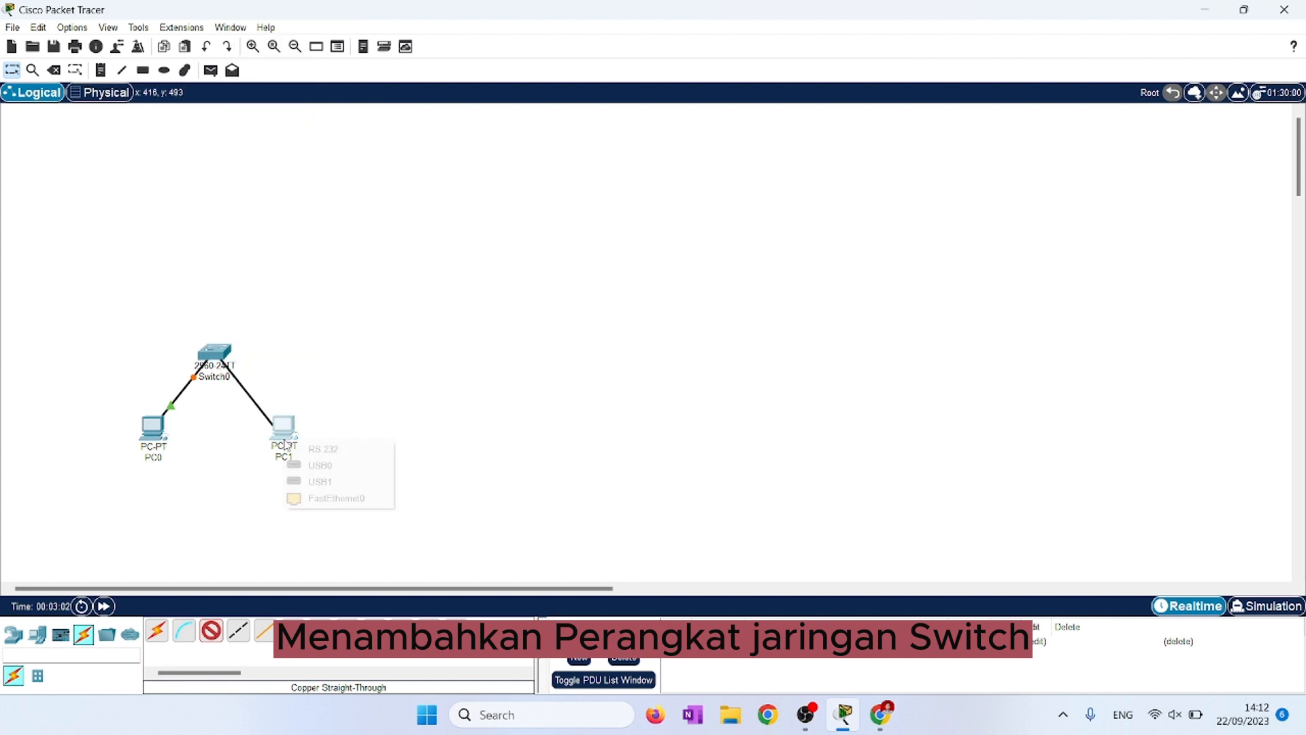
left_click(330, 498)
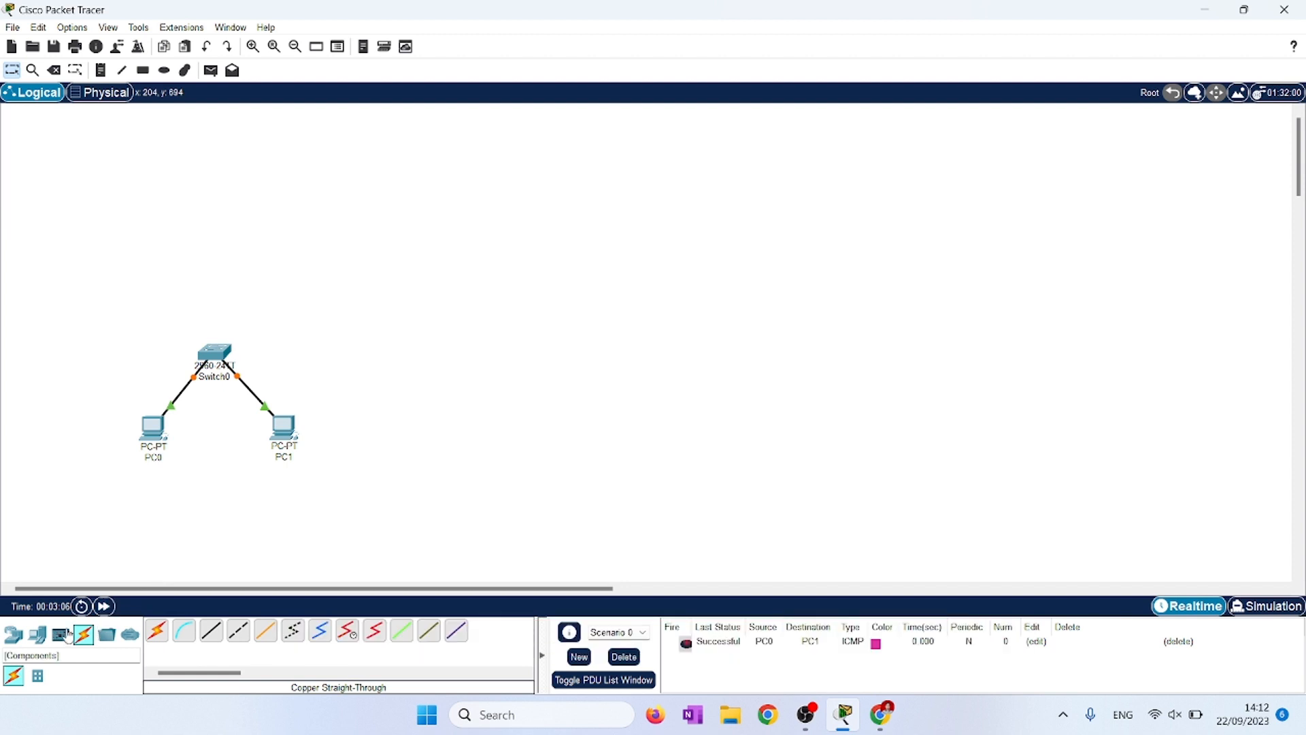
Place a 4331 router to the right of Switch0, level with it.
left_click(14, 634)
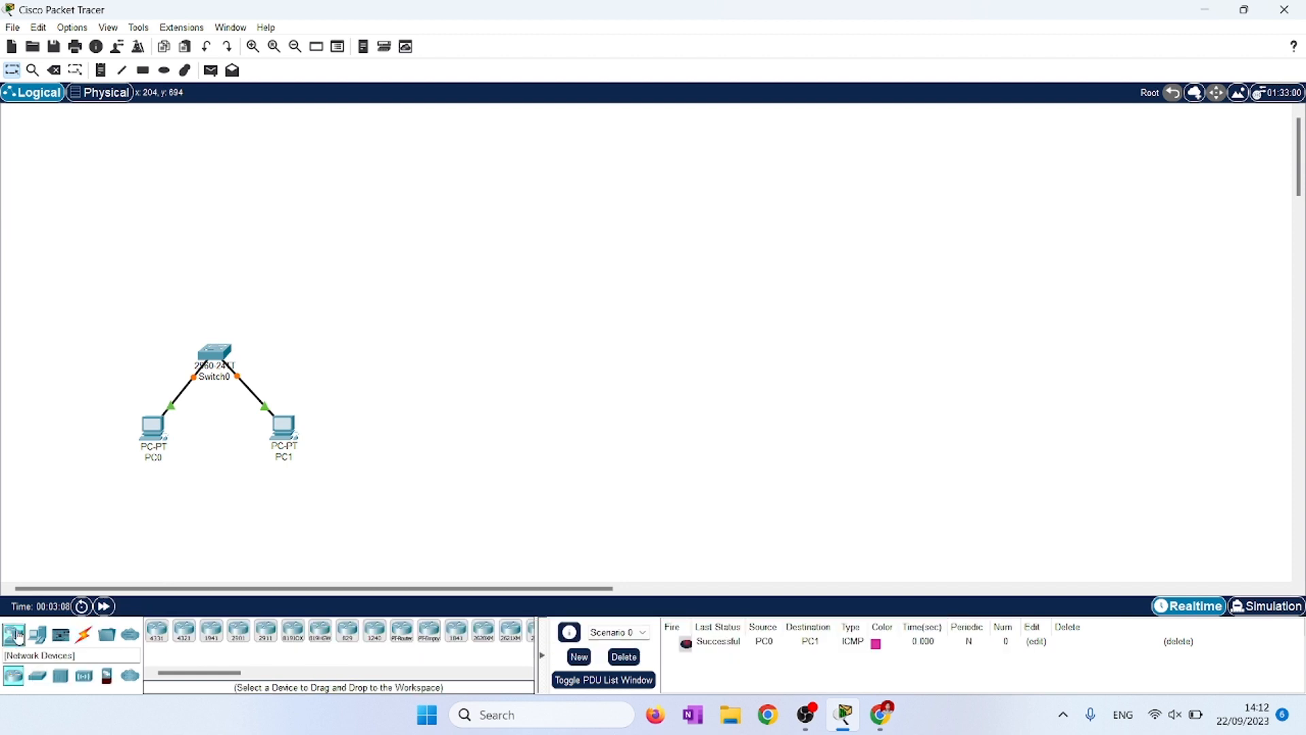
left_click(161, 633)
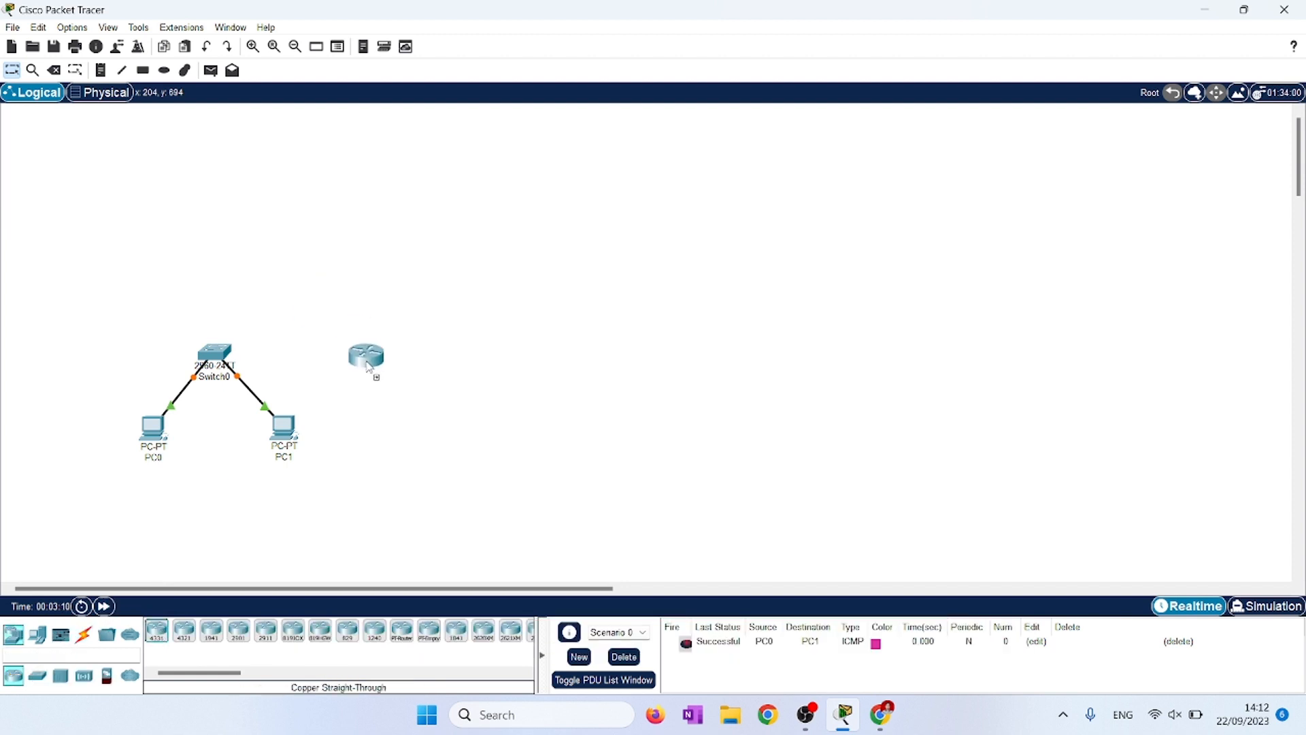
left_click(375, 355)
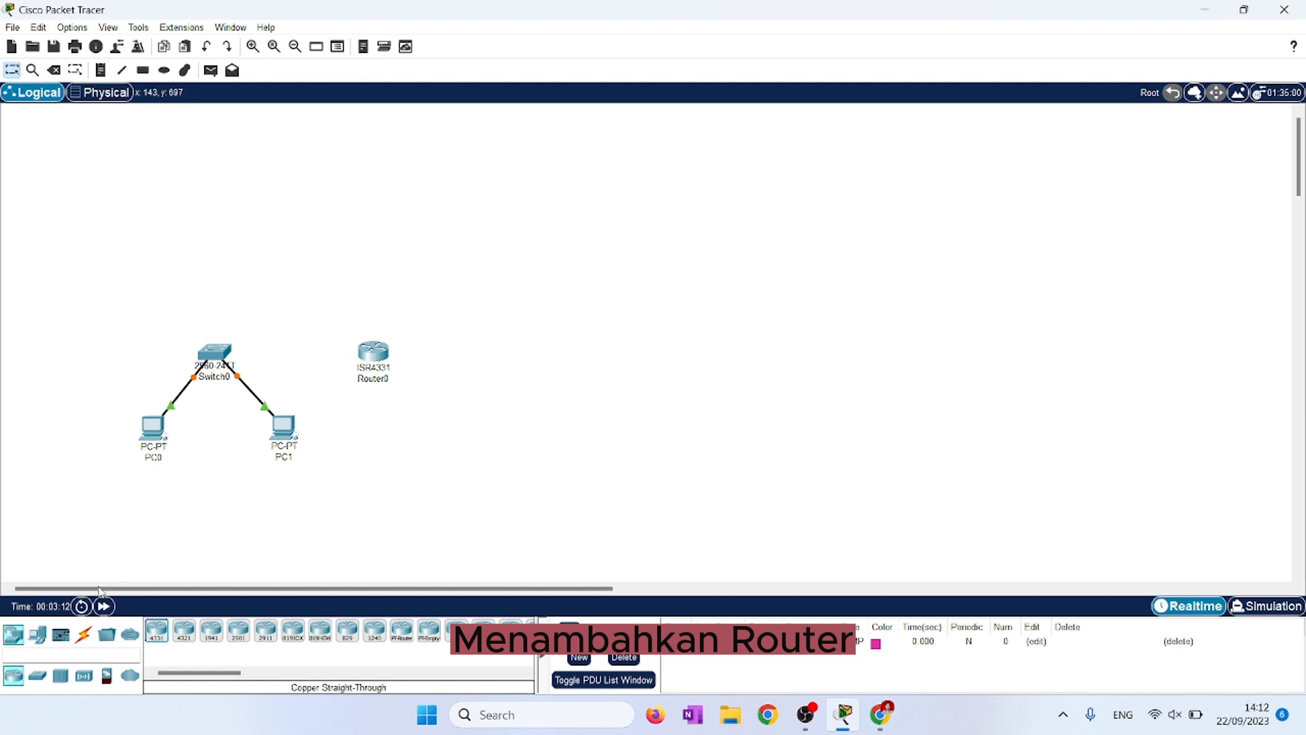
Place a Server-PT to the right of Router0, roughly level with it.
left_click(35, 636)
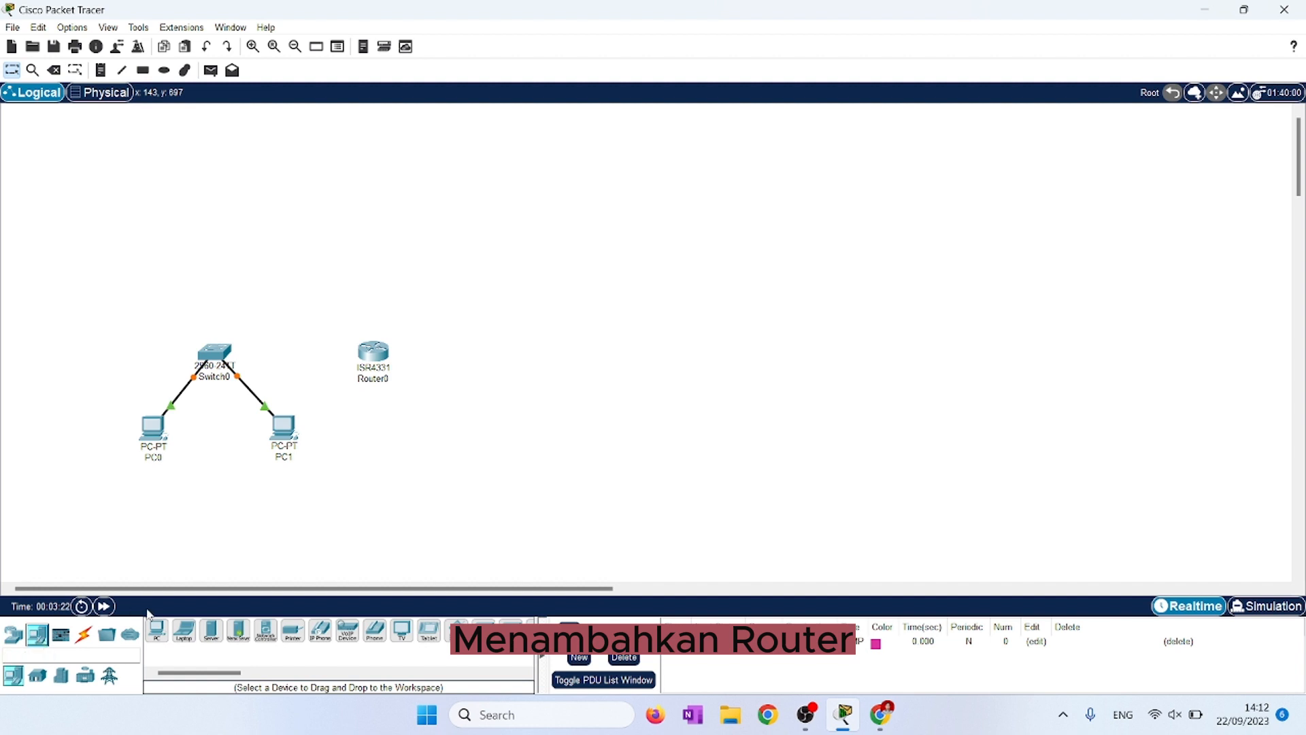
left_click(211, 631)
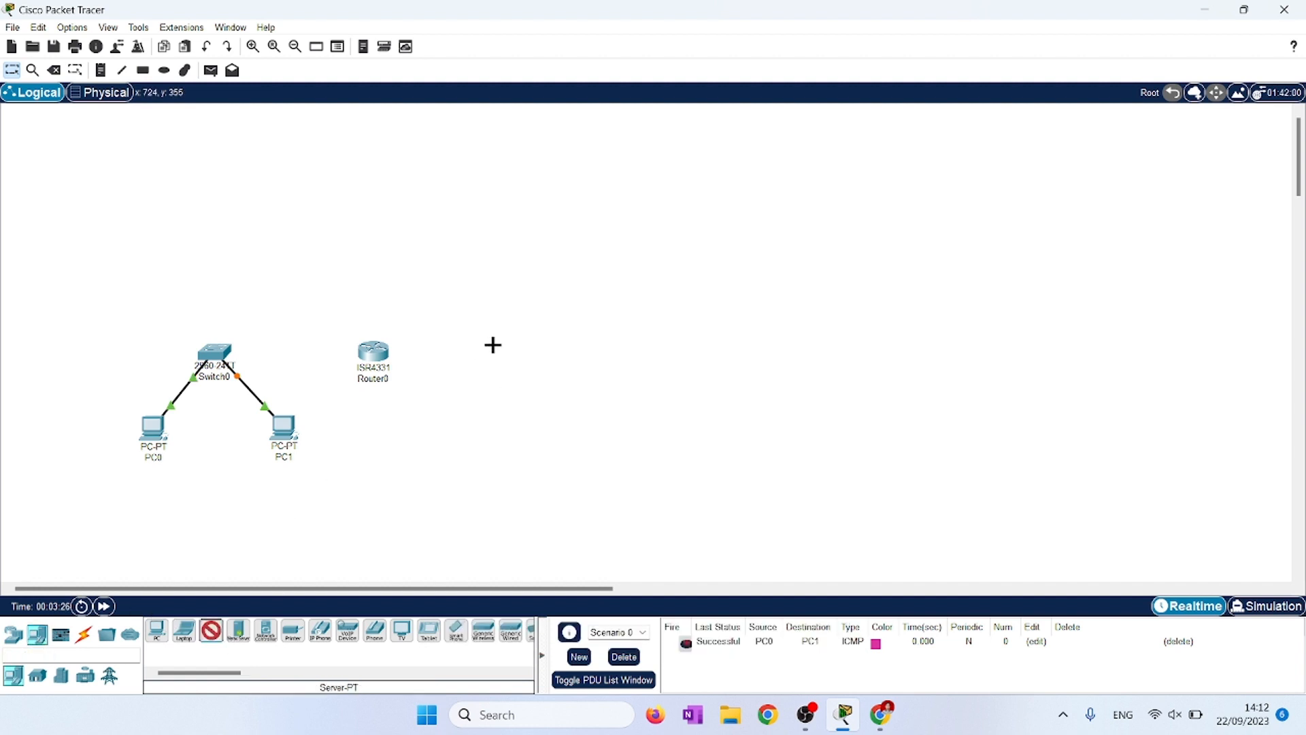
left_click(494, 346)
left_click_drag(496, 351, 514, 352)
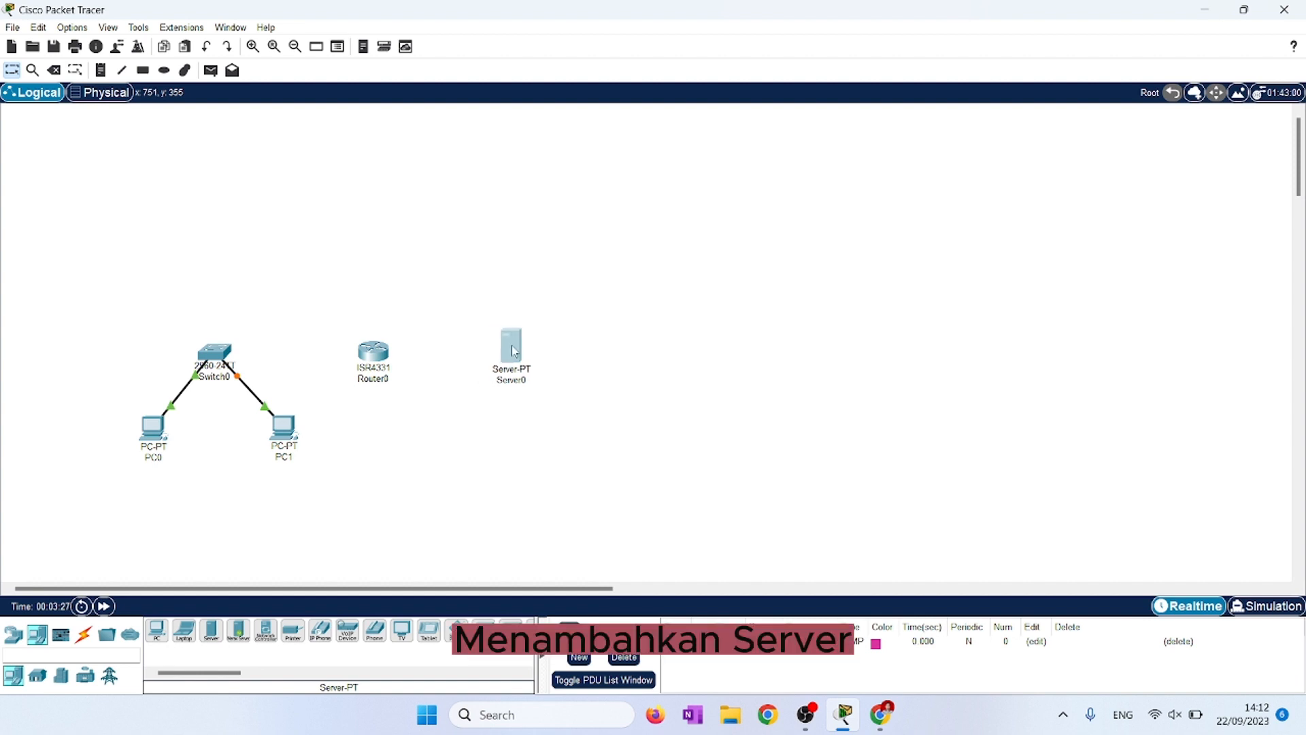
Link Switch0 to Router0 and Router0 to Server0 with automatically chosen connections.
left_click(84, 635)
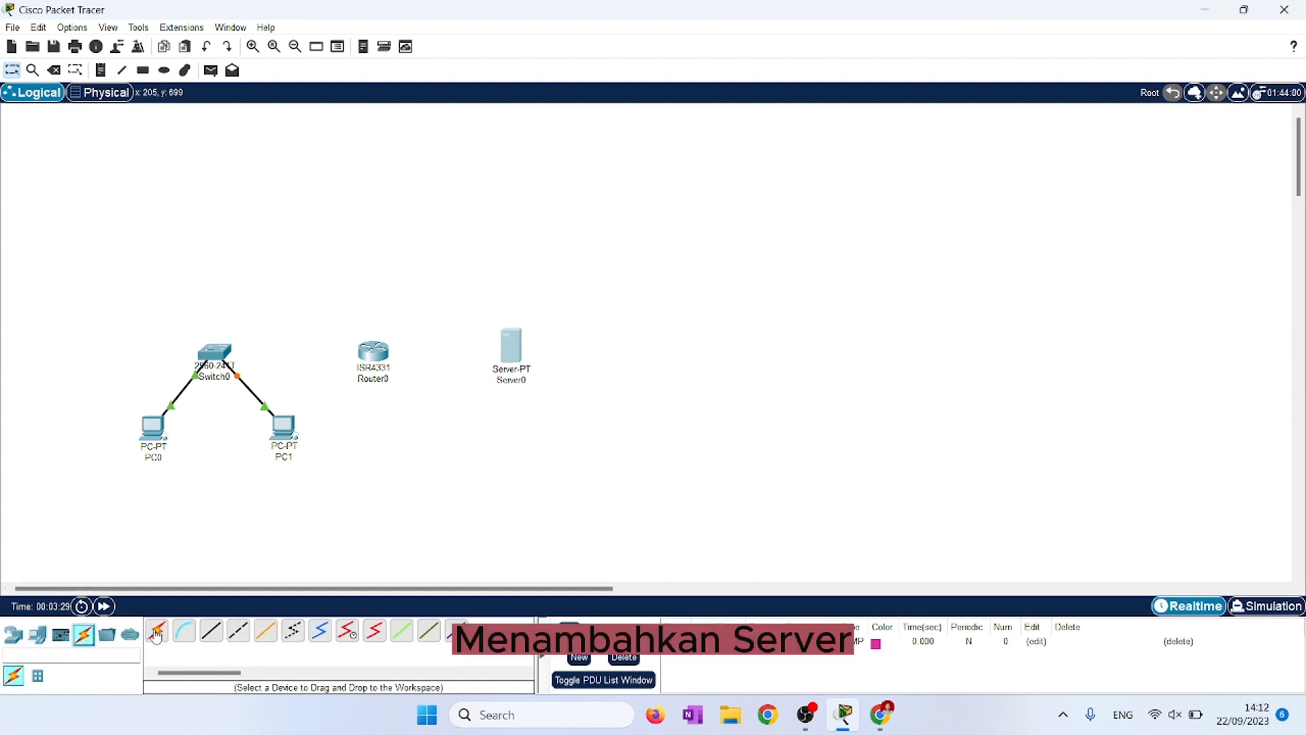
left_click(156, 631)
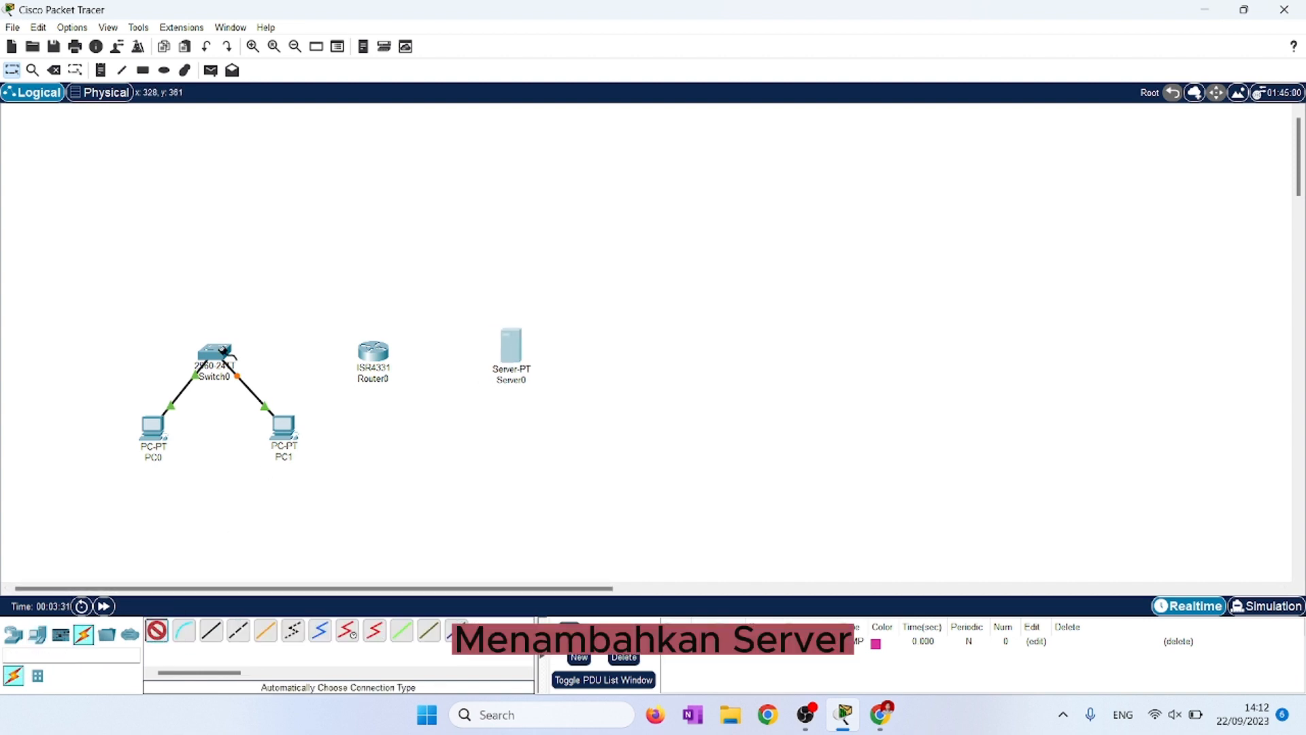
left_click(216, 351)
left_click(365, 343)
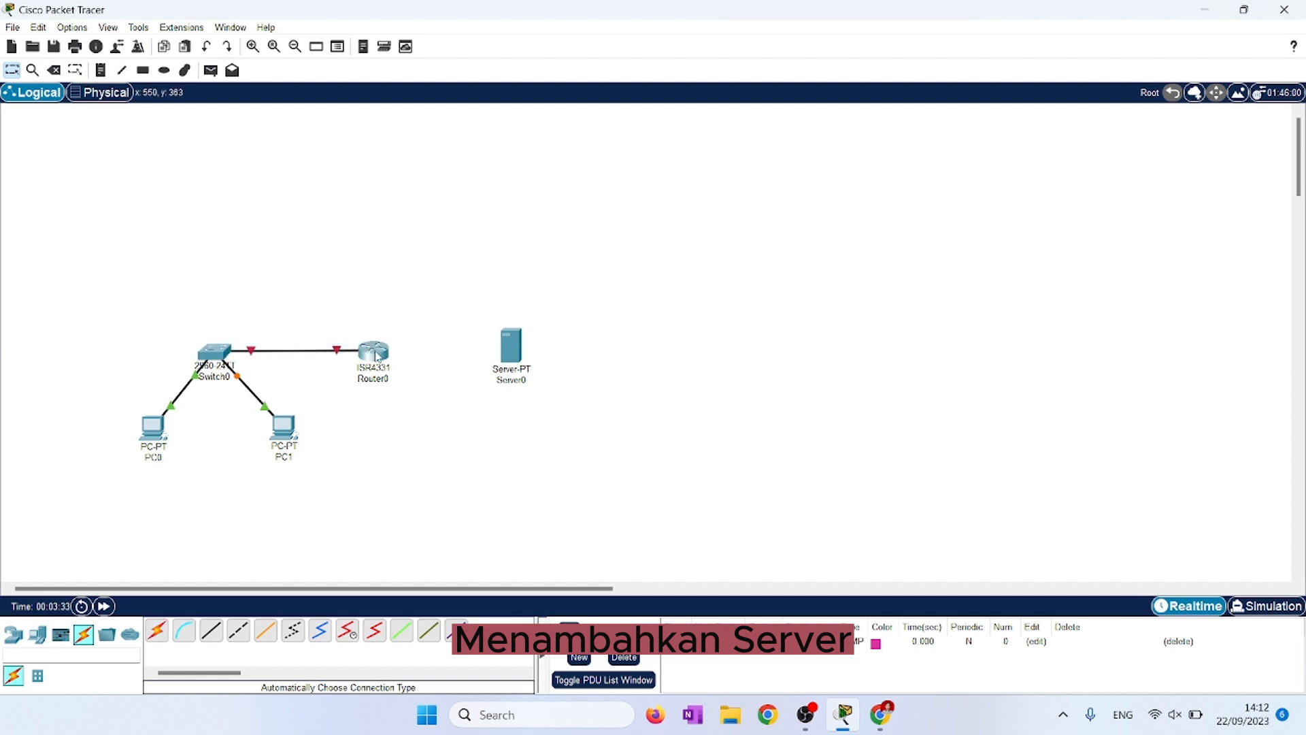
left_click(157, 634)
left_click(373, 352)
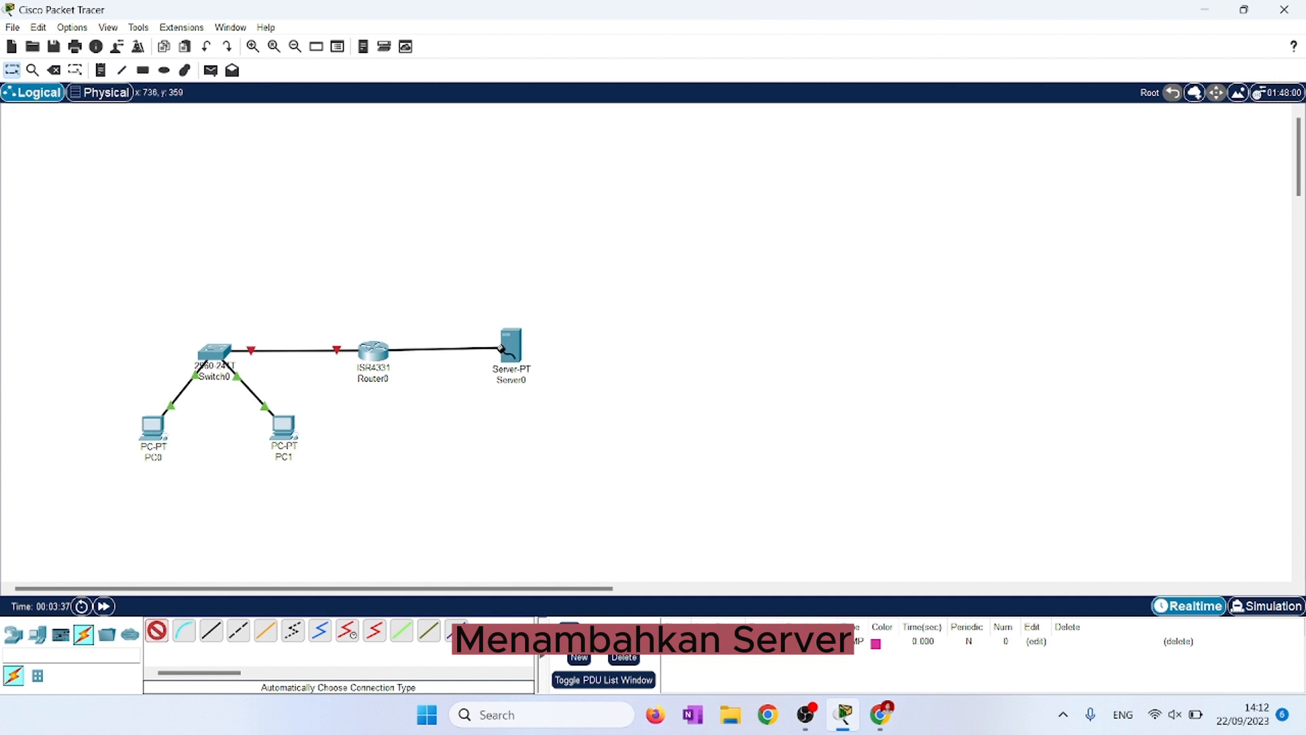
left_click(517, 351)
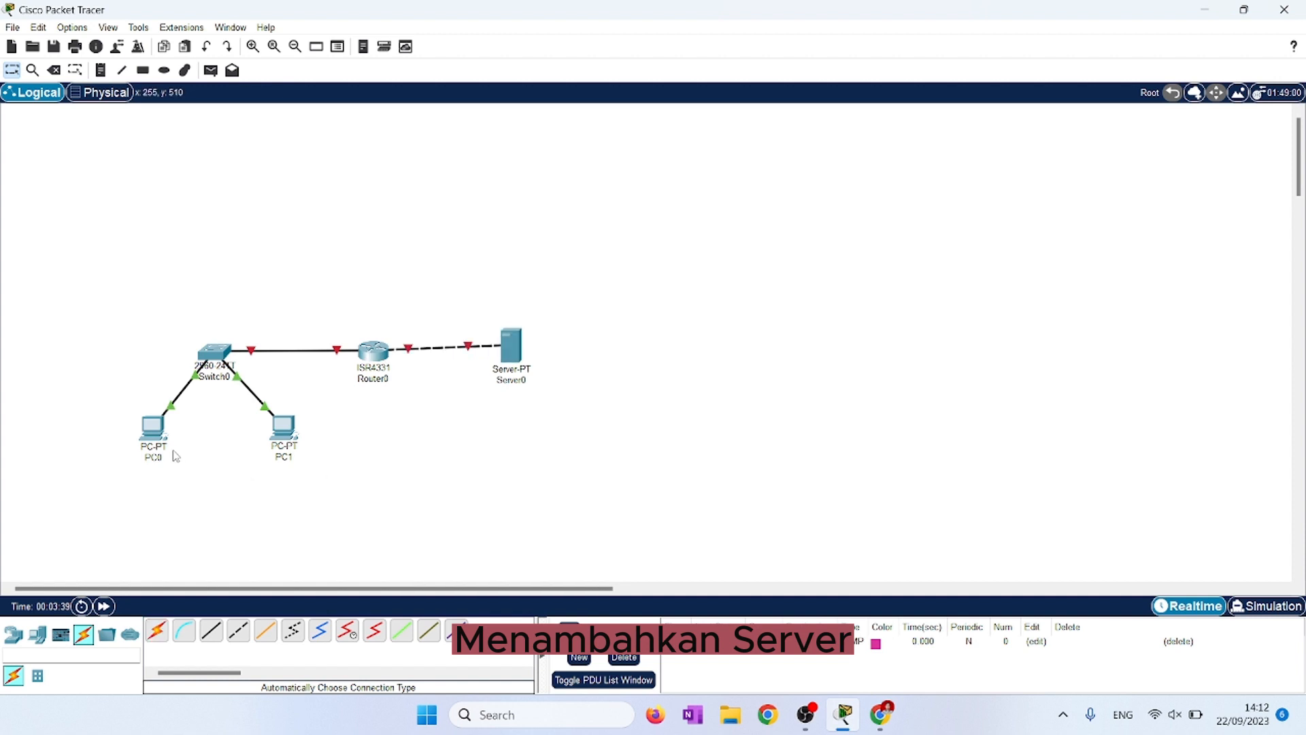
Power off PC1, replace its wired network module with the WMP300N wireless module, and open the Wireless0 interface settings.
mouse_move(149, 442)
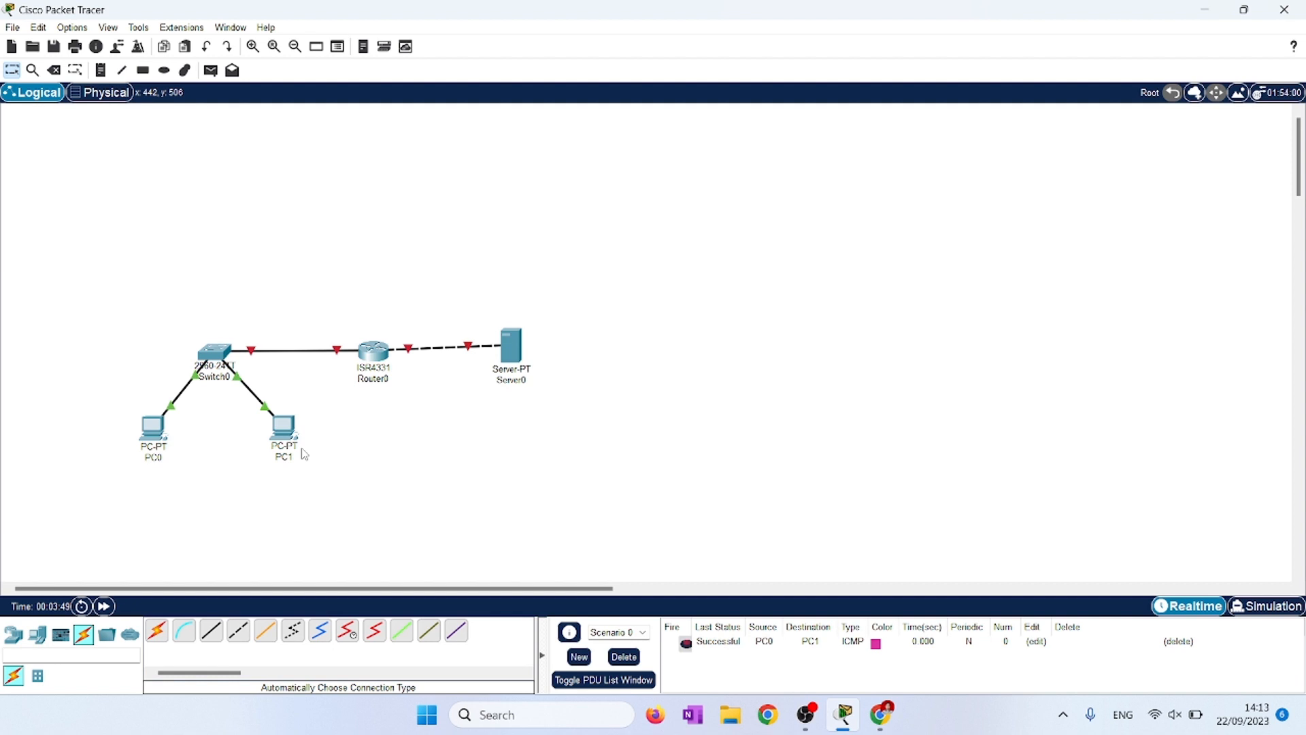
left_click(291, 439)
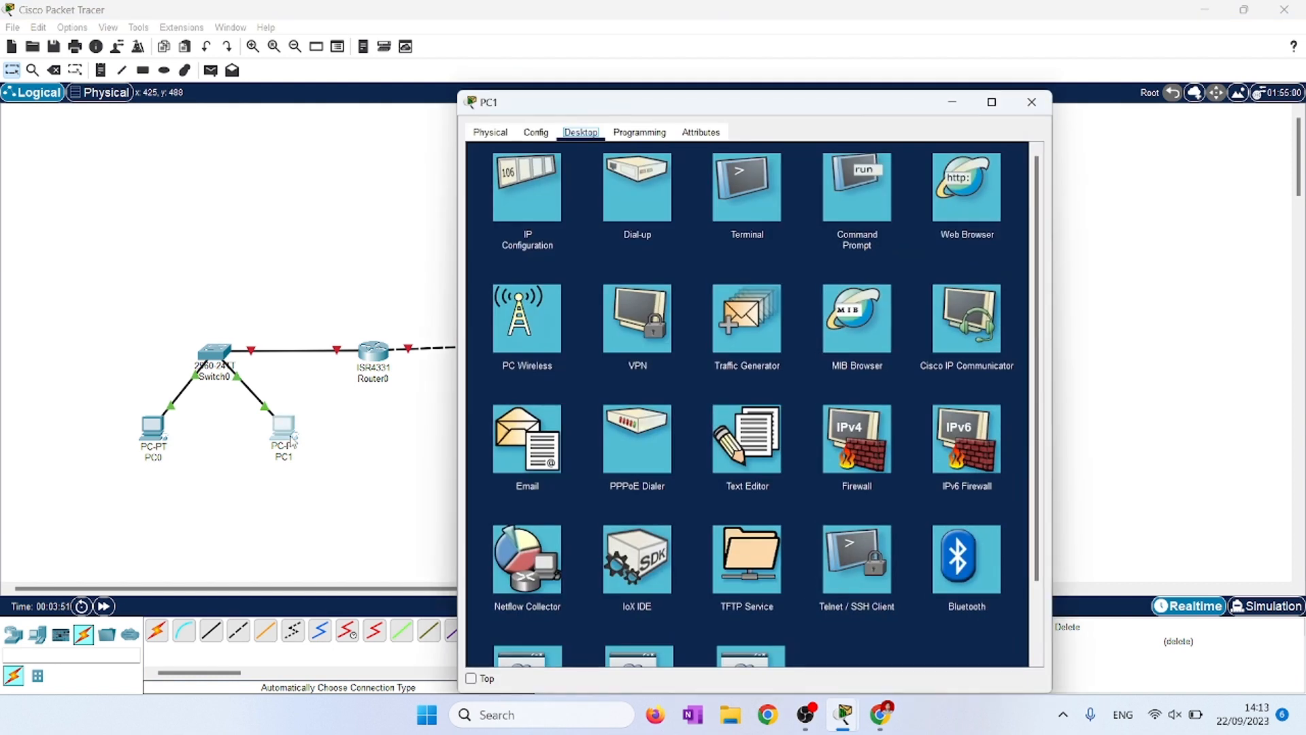
left_click(492, 133)
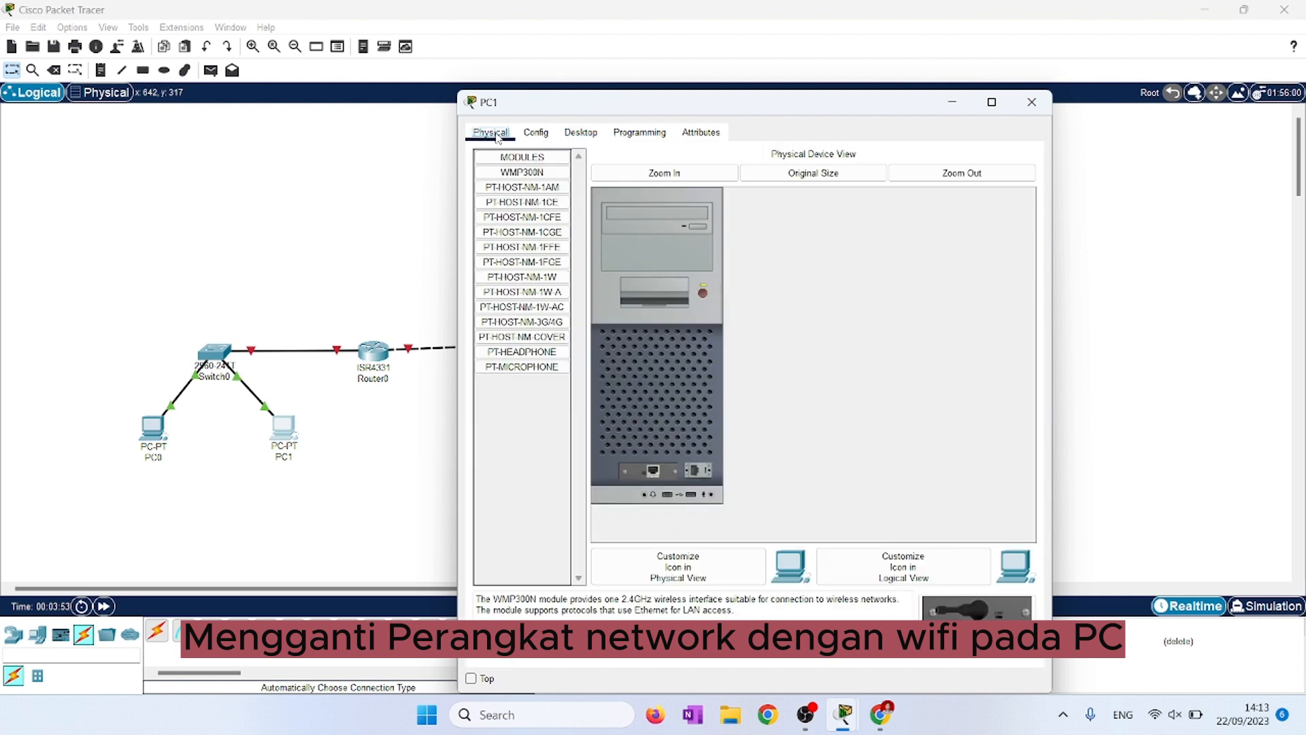
left_click(703, 293)
left_click_drag(658, 474, 543, 521)
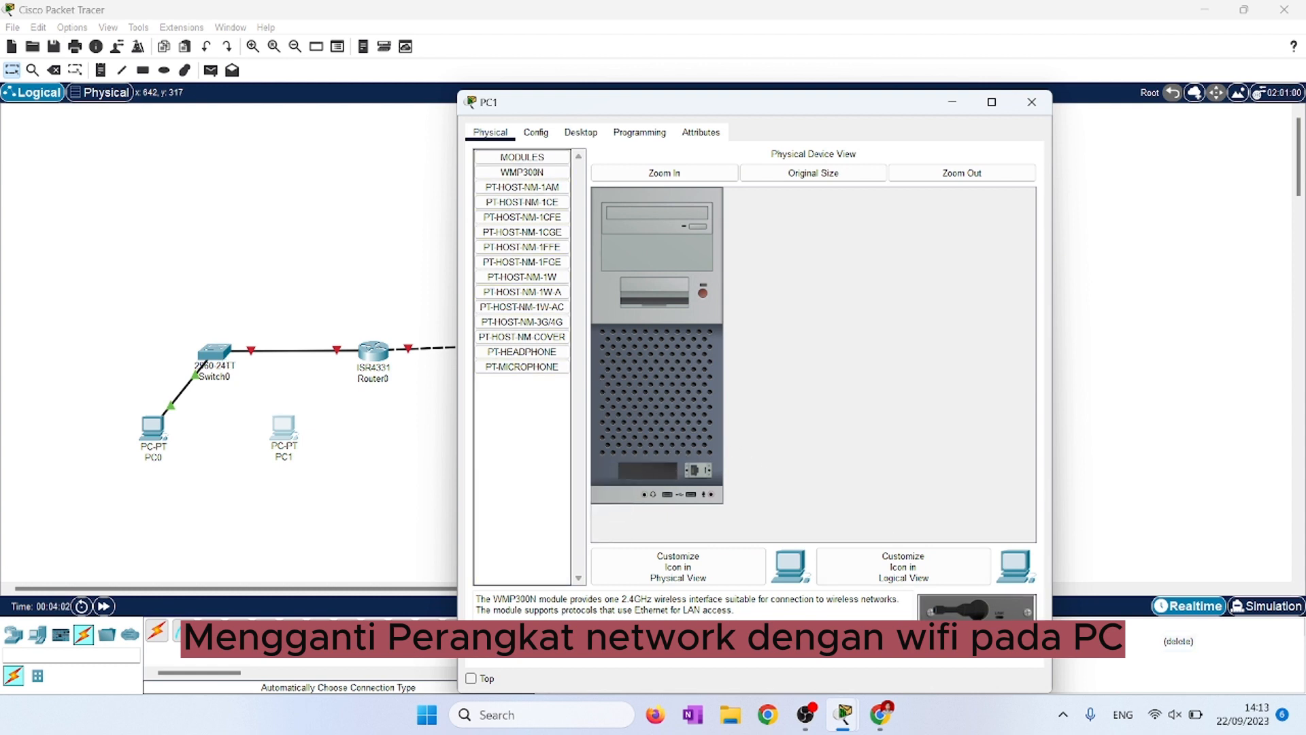
left_click_drag(985, 613, 648, 475)
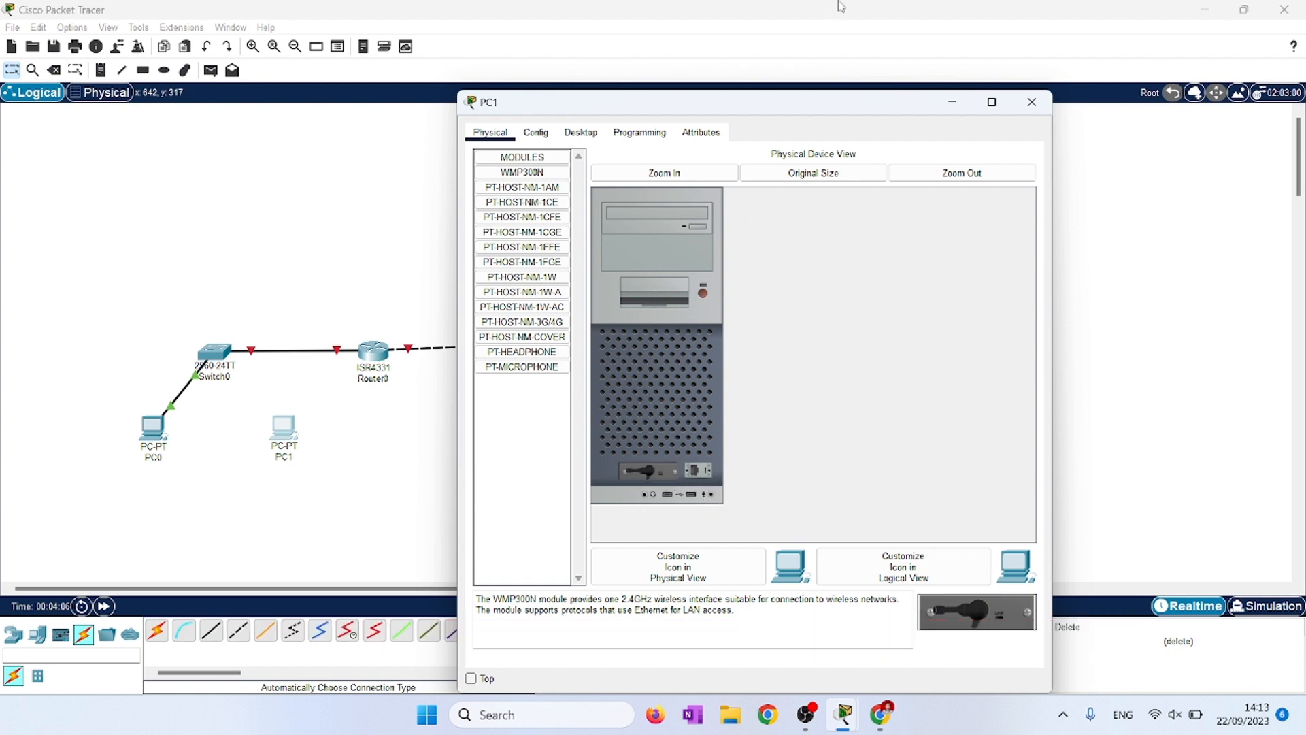
left_click(536, 132)
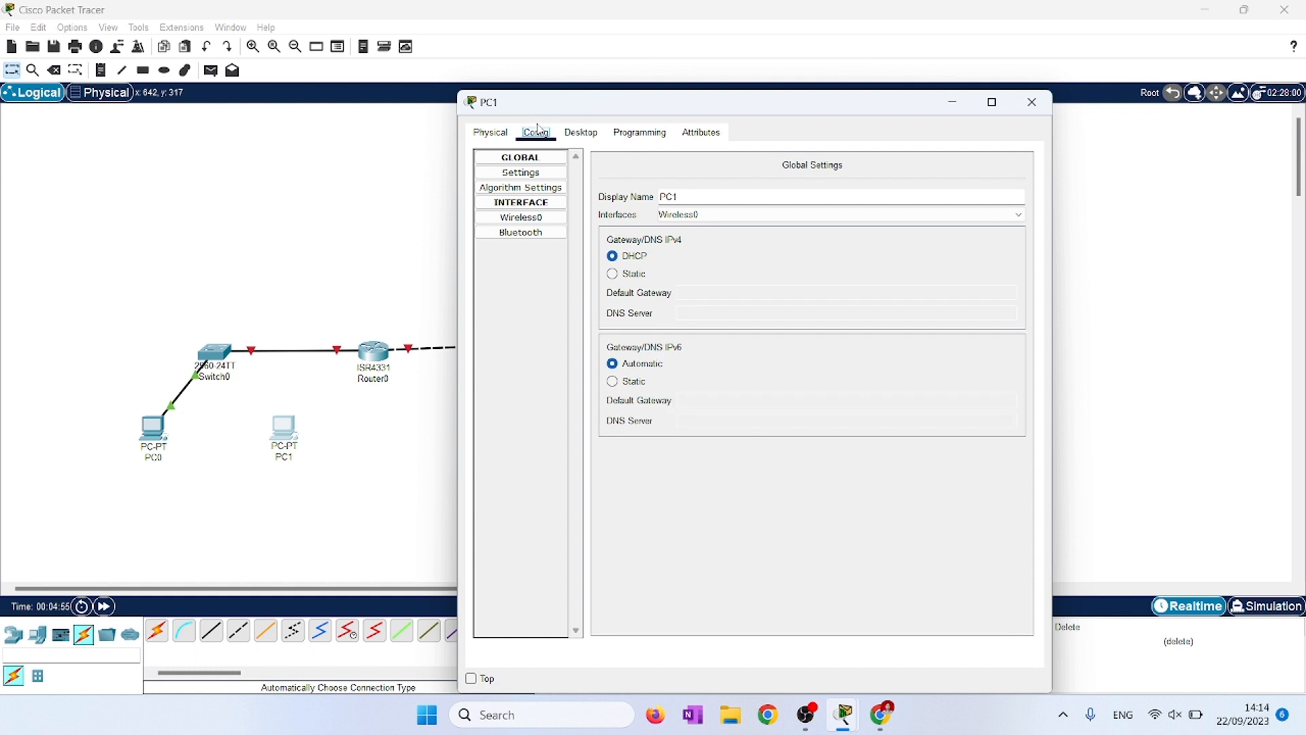
left_click(529, 218)
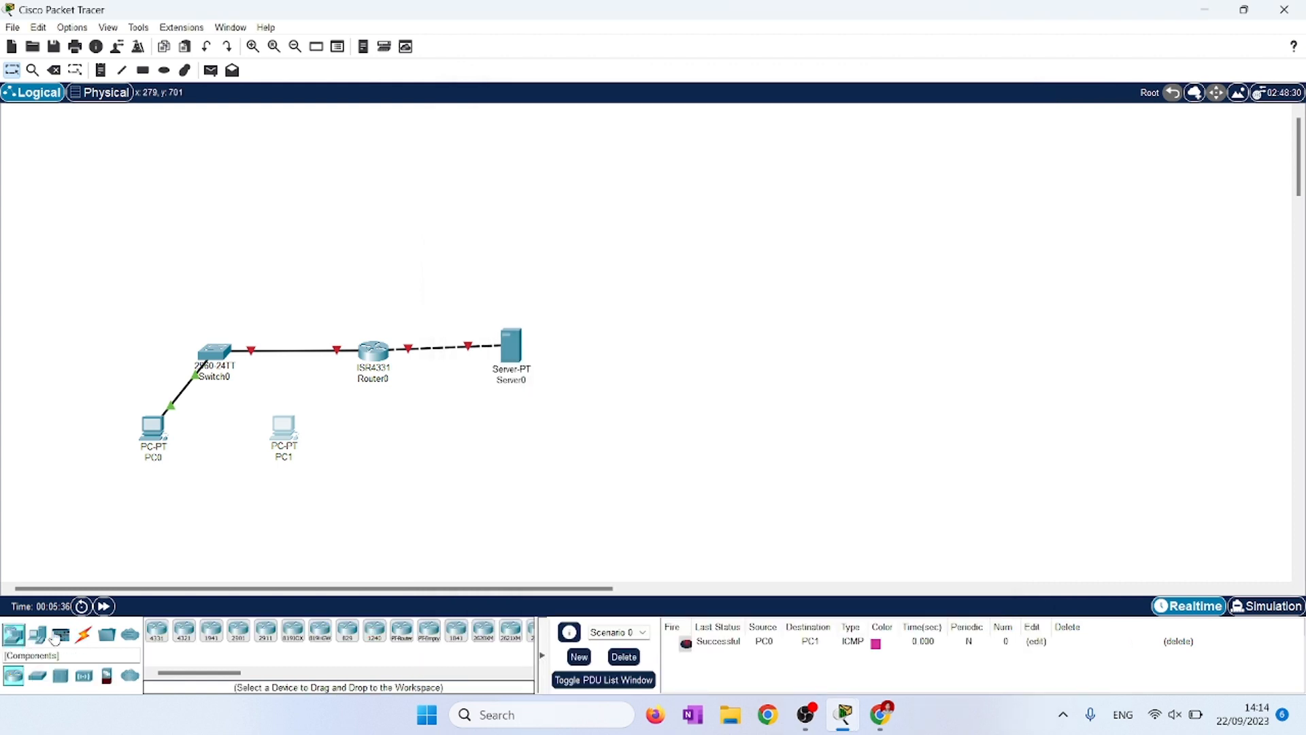
Place an AccessPoint-PT below and to the right of PC1 and look over its configuration and physical module views.
left_click(85, 677)
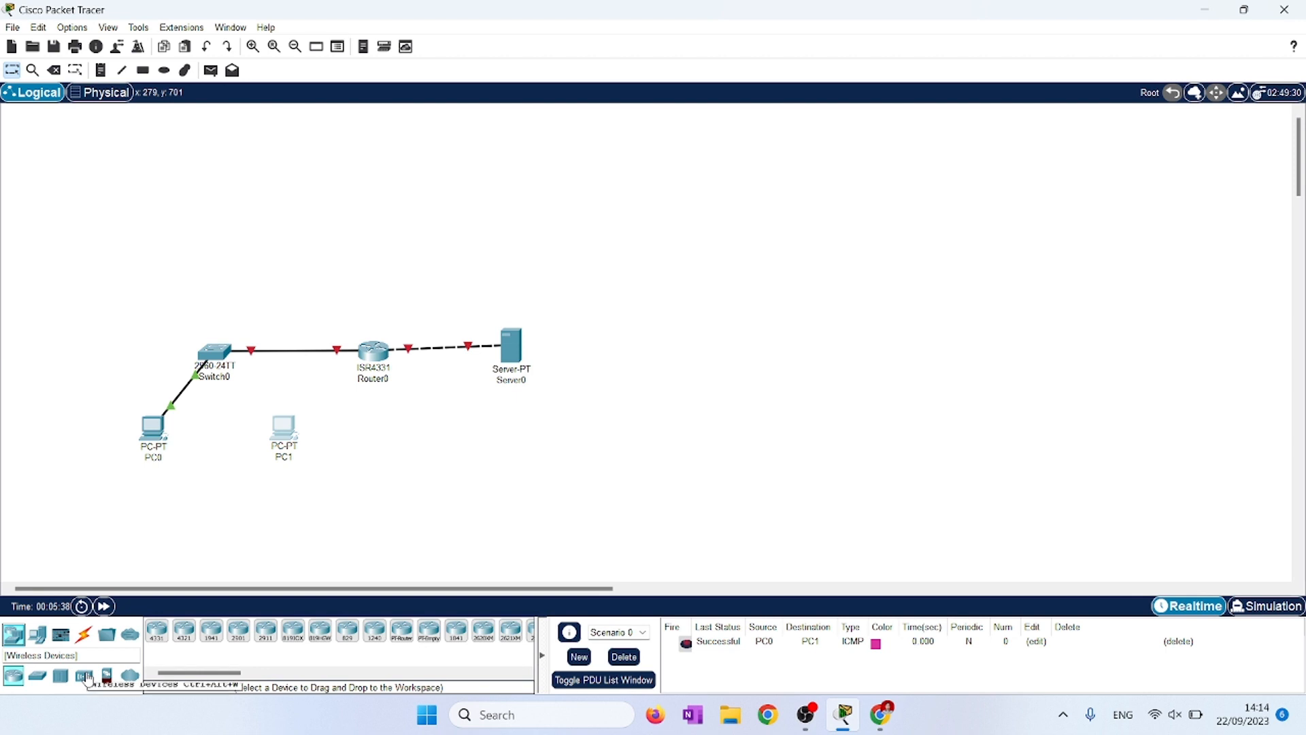
left_click(436, 473)
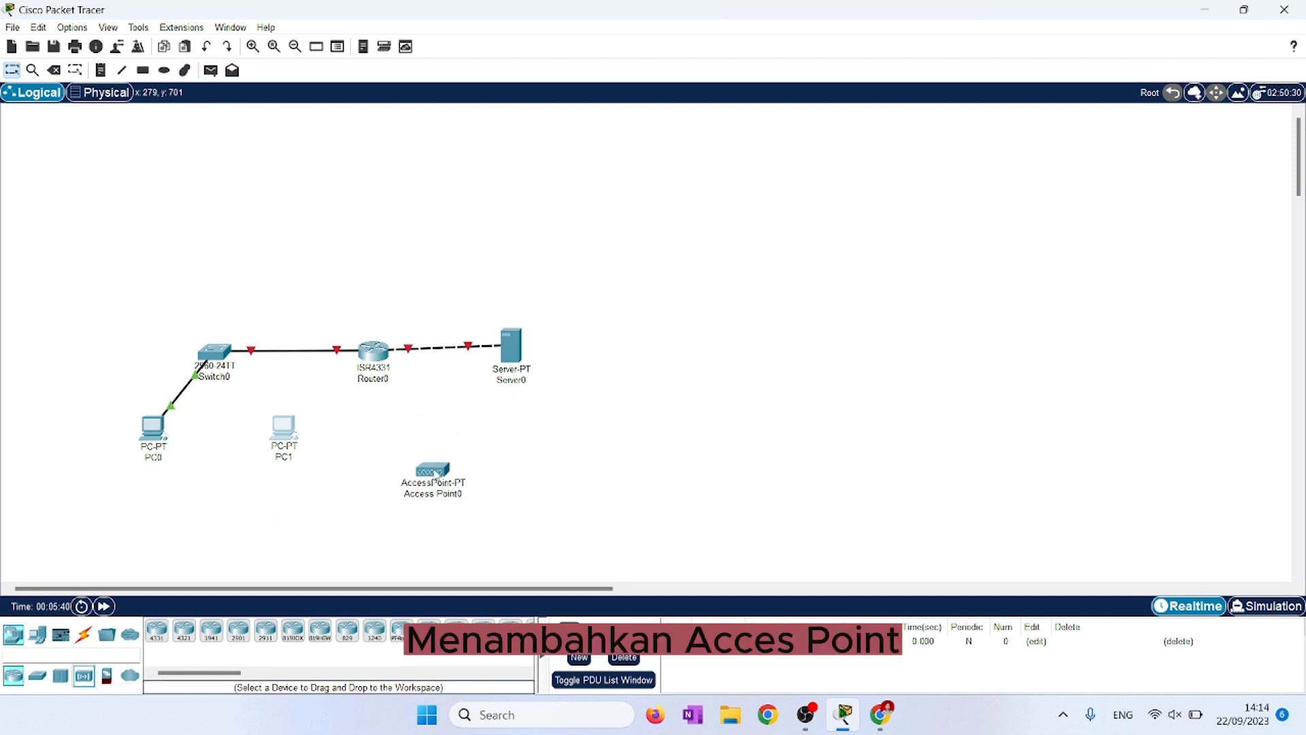
left_click(436, 473)
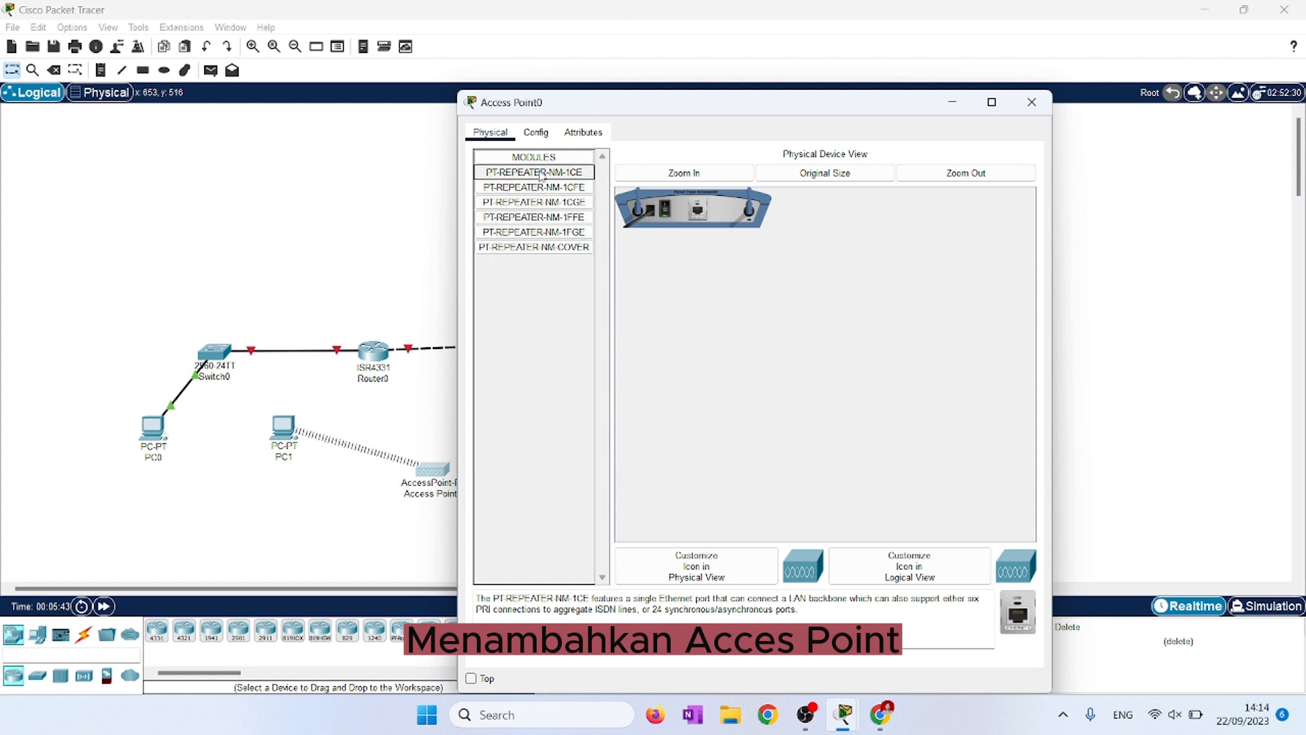
left_click(535, 133)
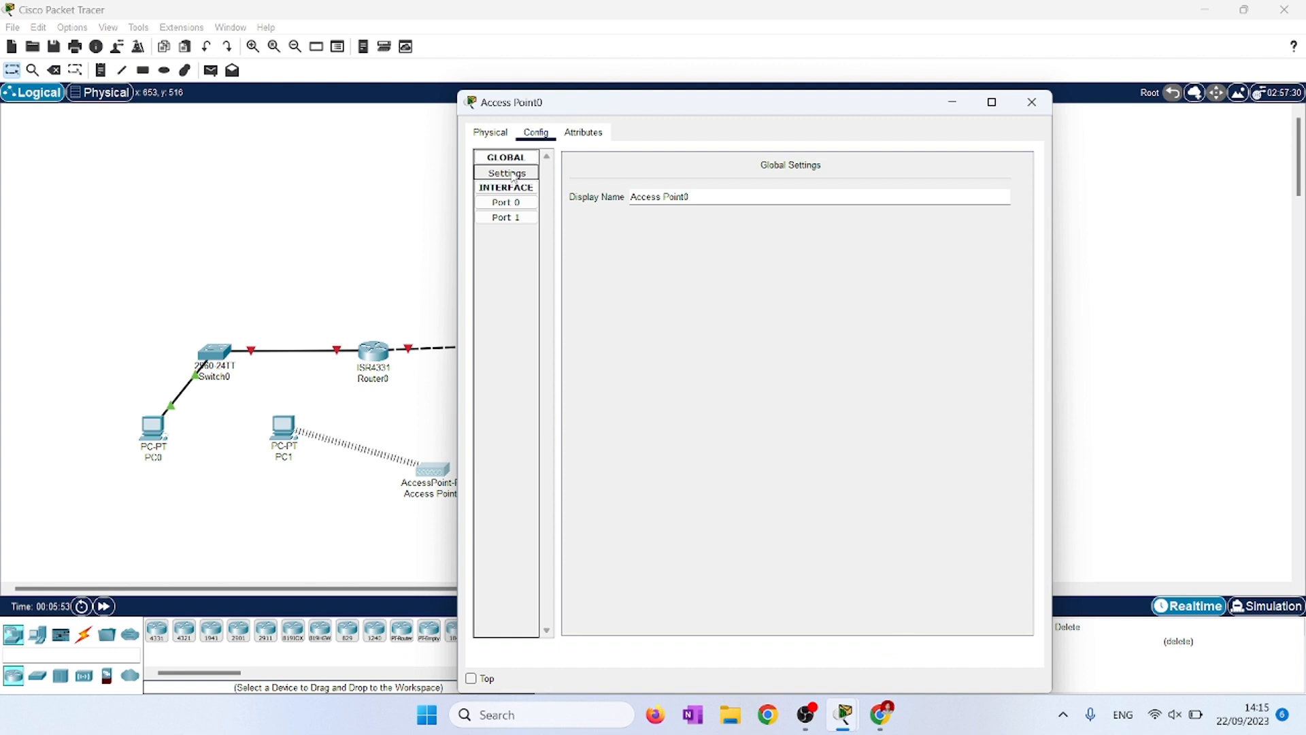
left_click(495, 134)
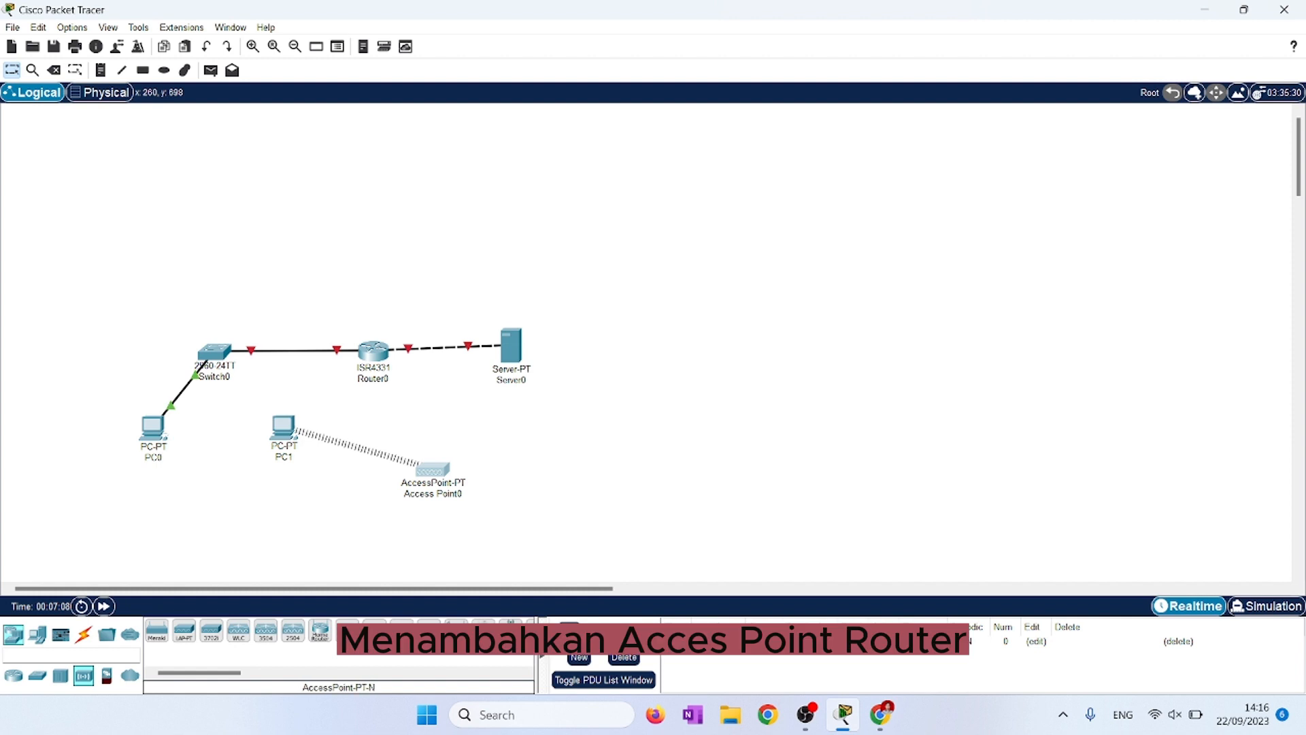
Place a WRT300N wireless router to the right of Access Point0 and review its LAN and wireless settings.
left_click(565, 458)
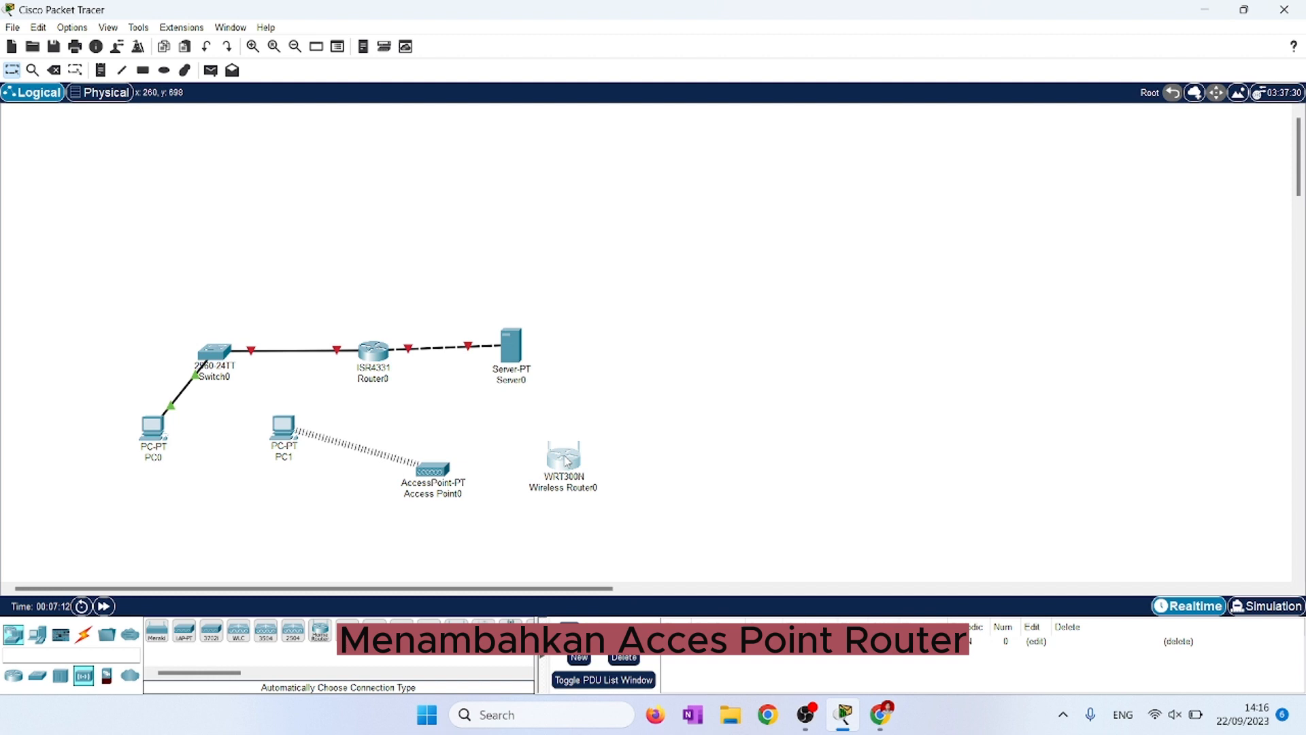
left_click(565, 458)
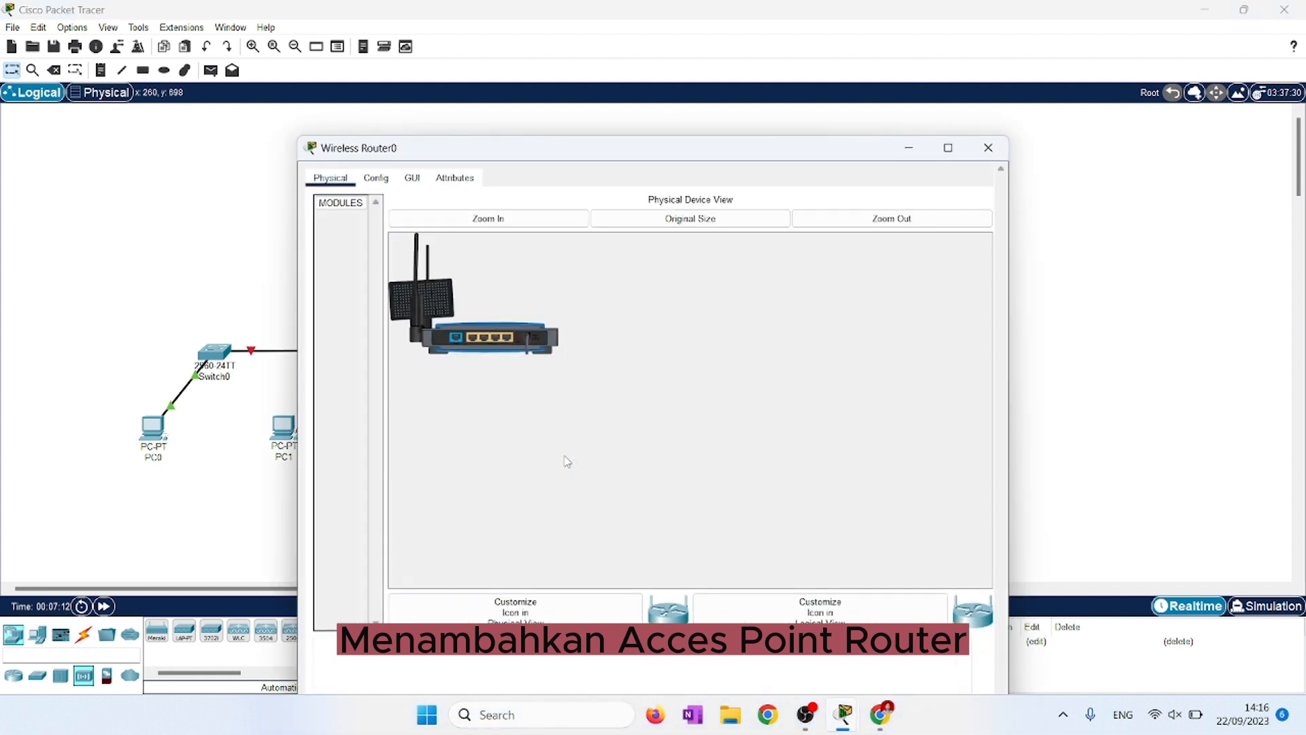
left_click(376, 132)
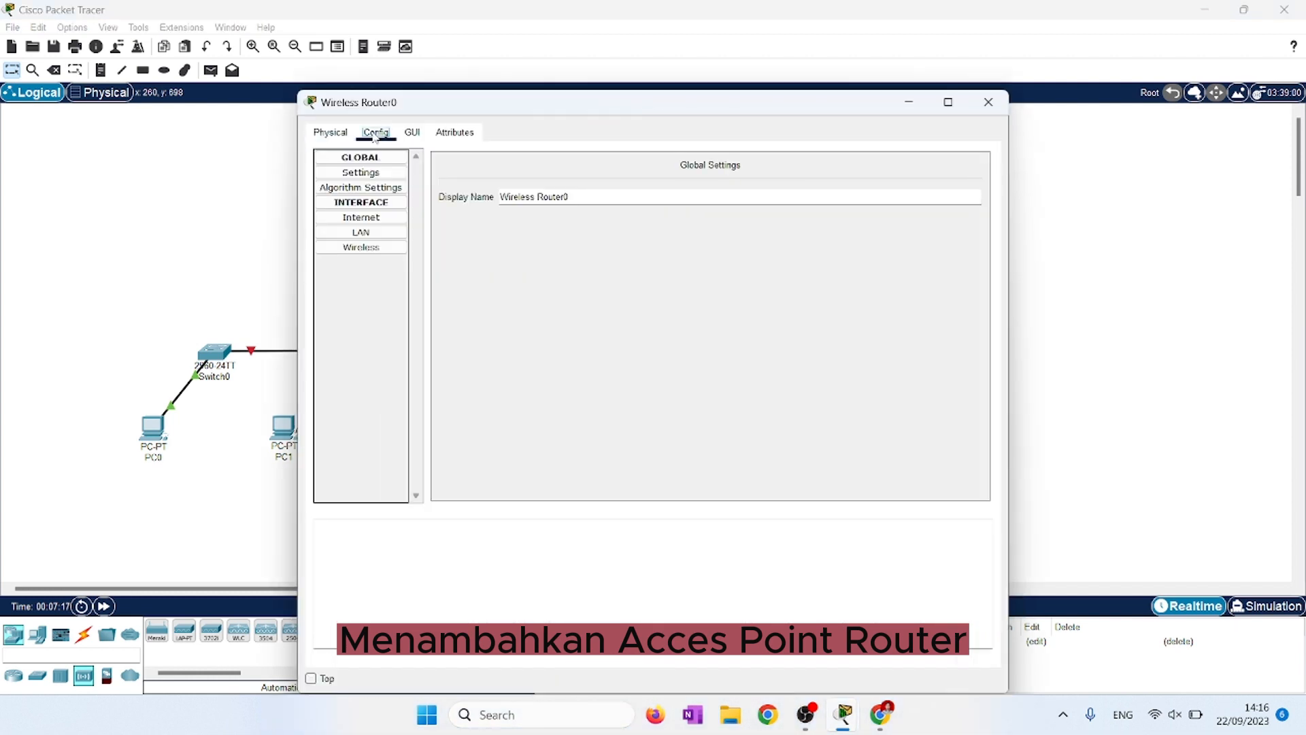
left_click(375, 233)
left_click(375, 249)
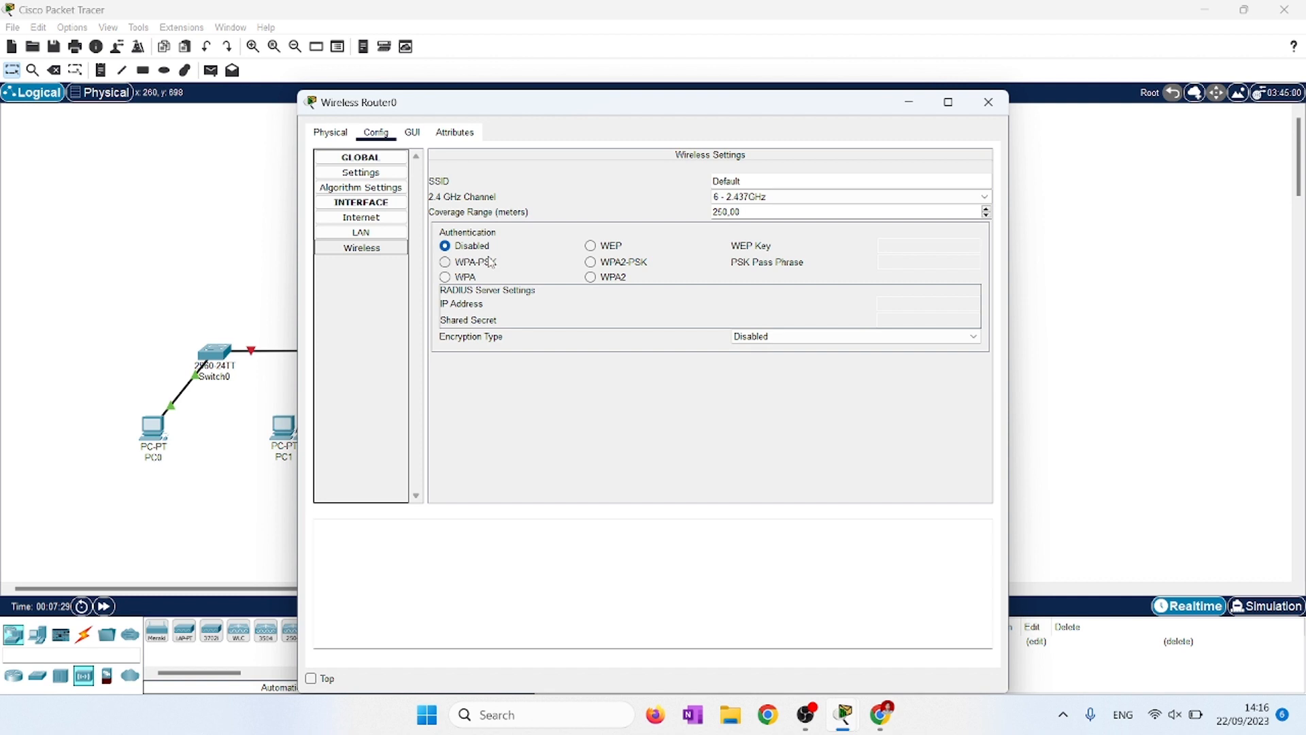
left_click(989, 102)
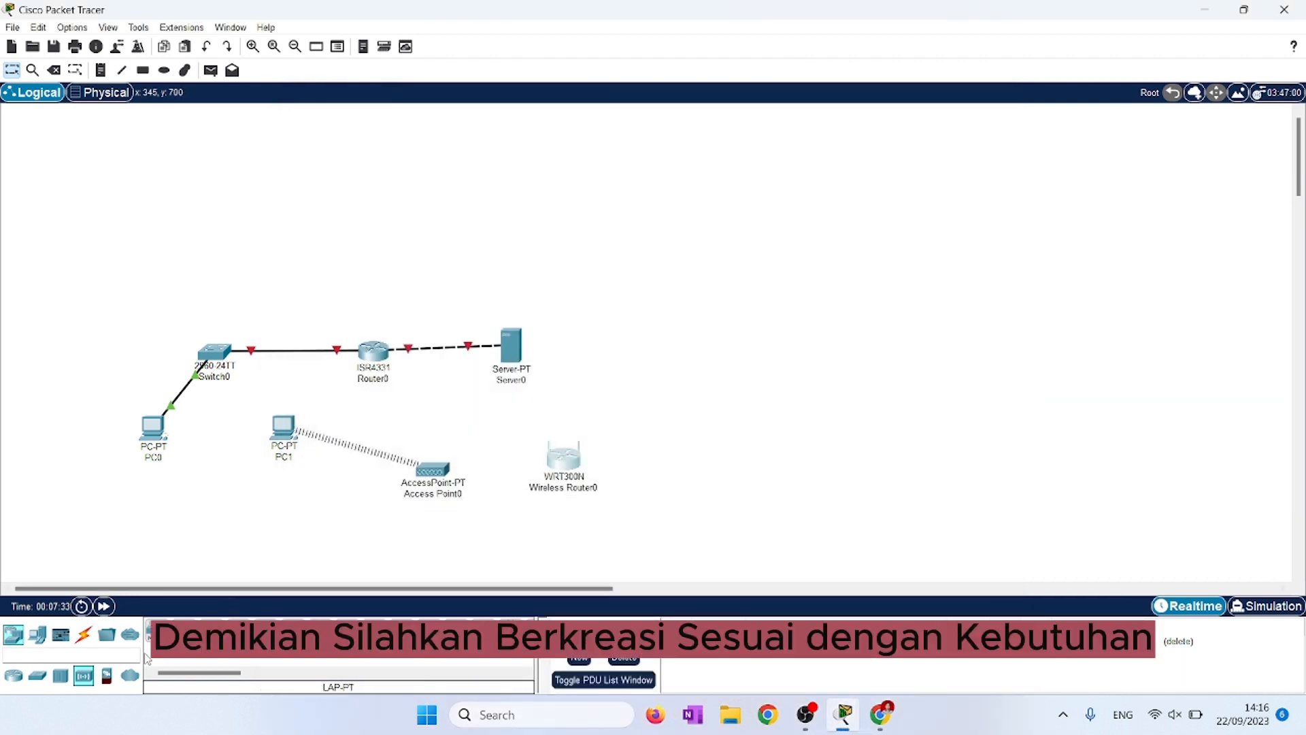